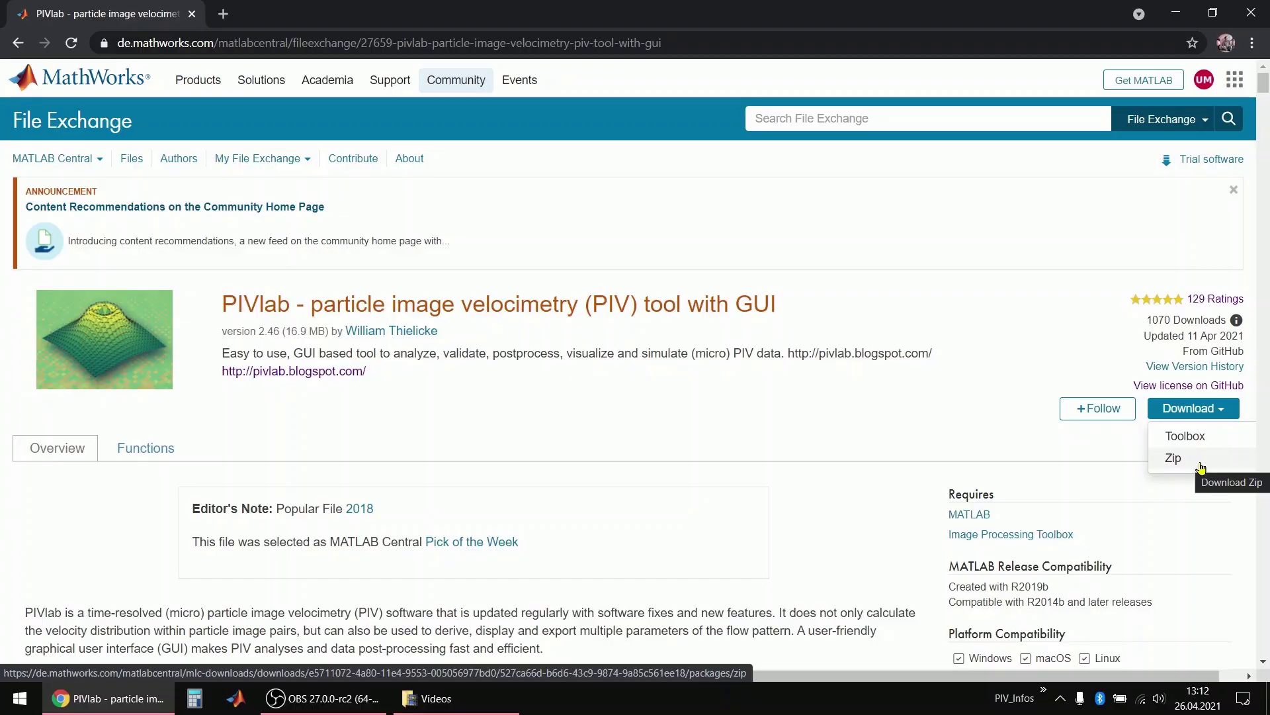
Download the PIVlab toolbox from File Exchange and install the downloaded .mltbx file in MATLAB
click(1199, 452)
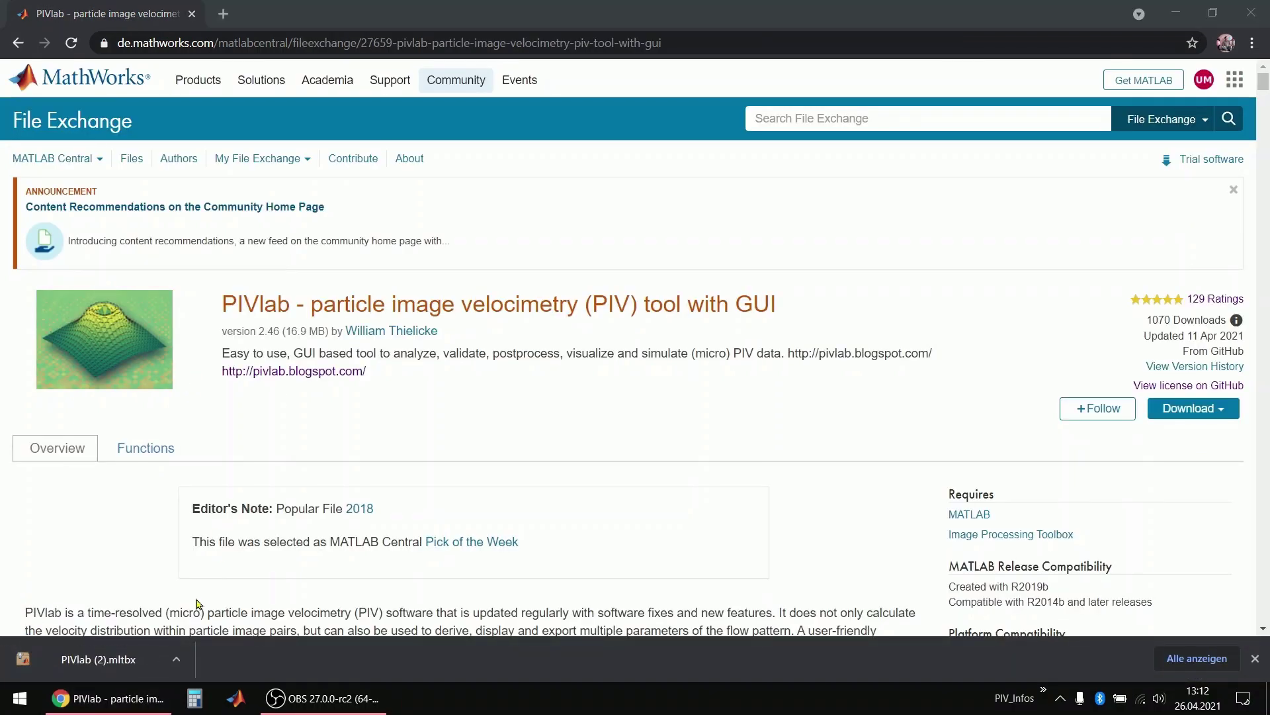
click(176, 659)
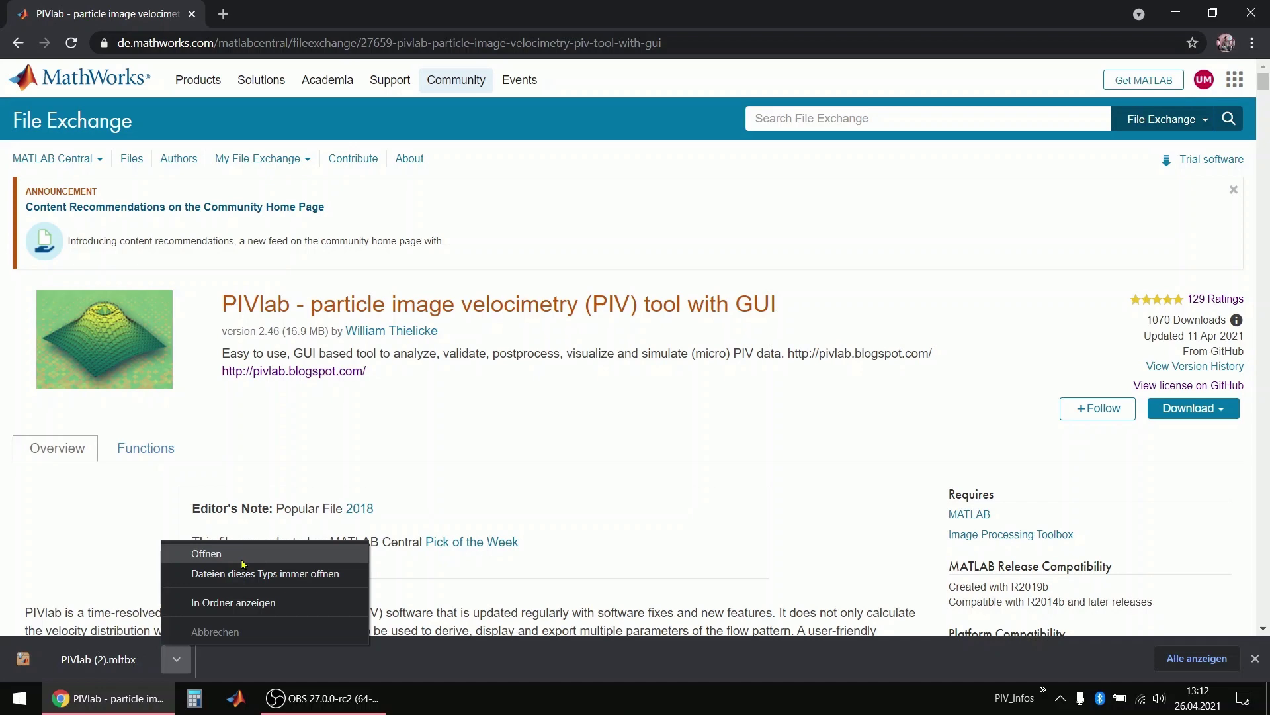
click(250, 554)
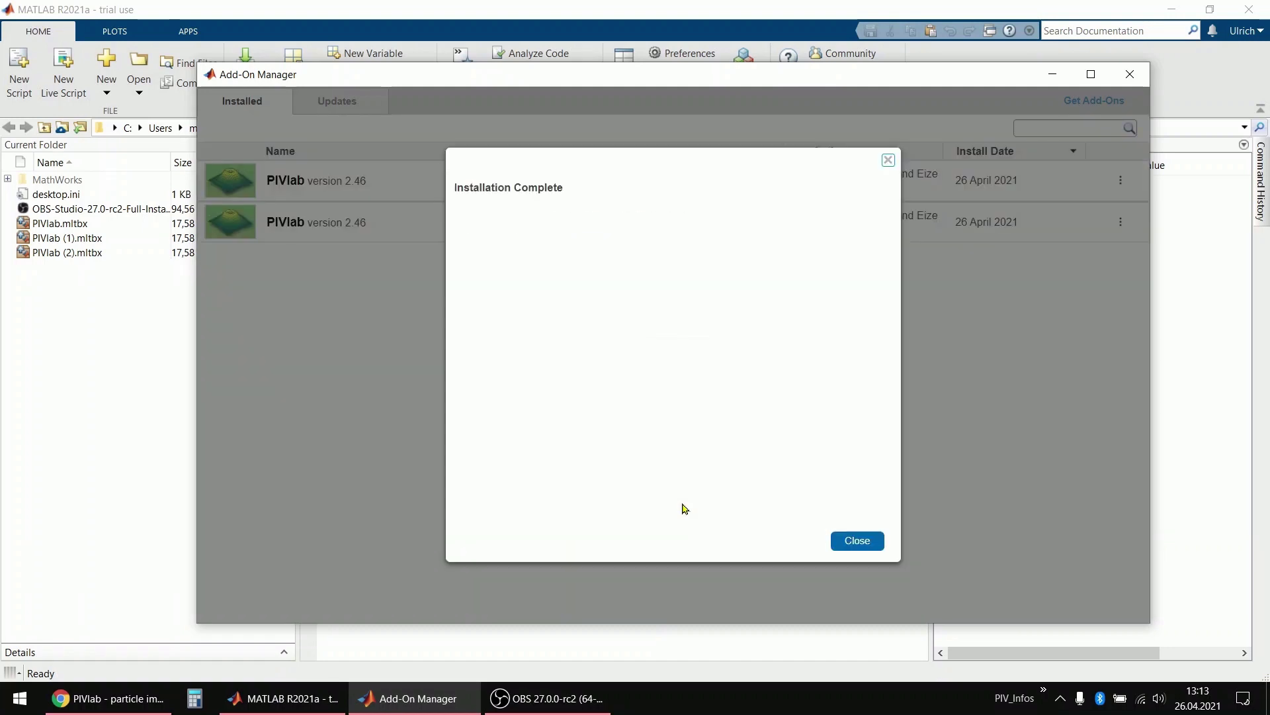
click(864, 542)
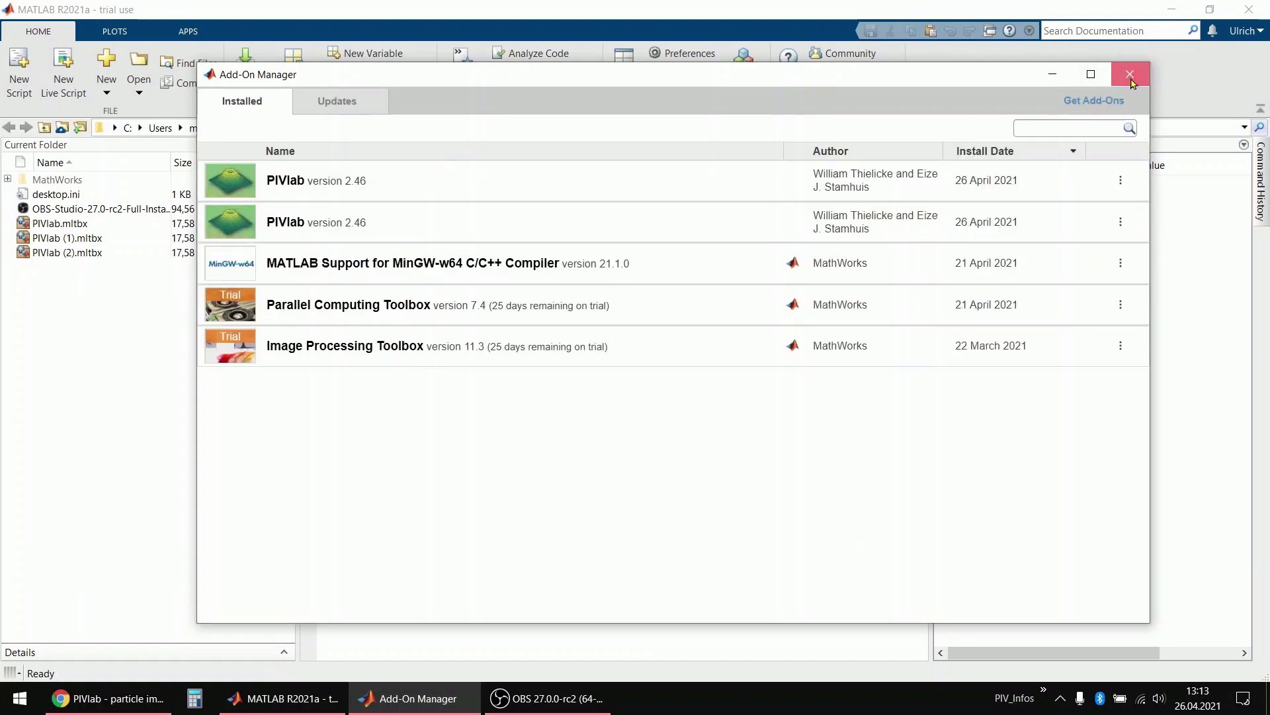
click(1131, 74)
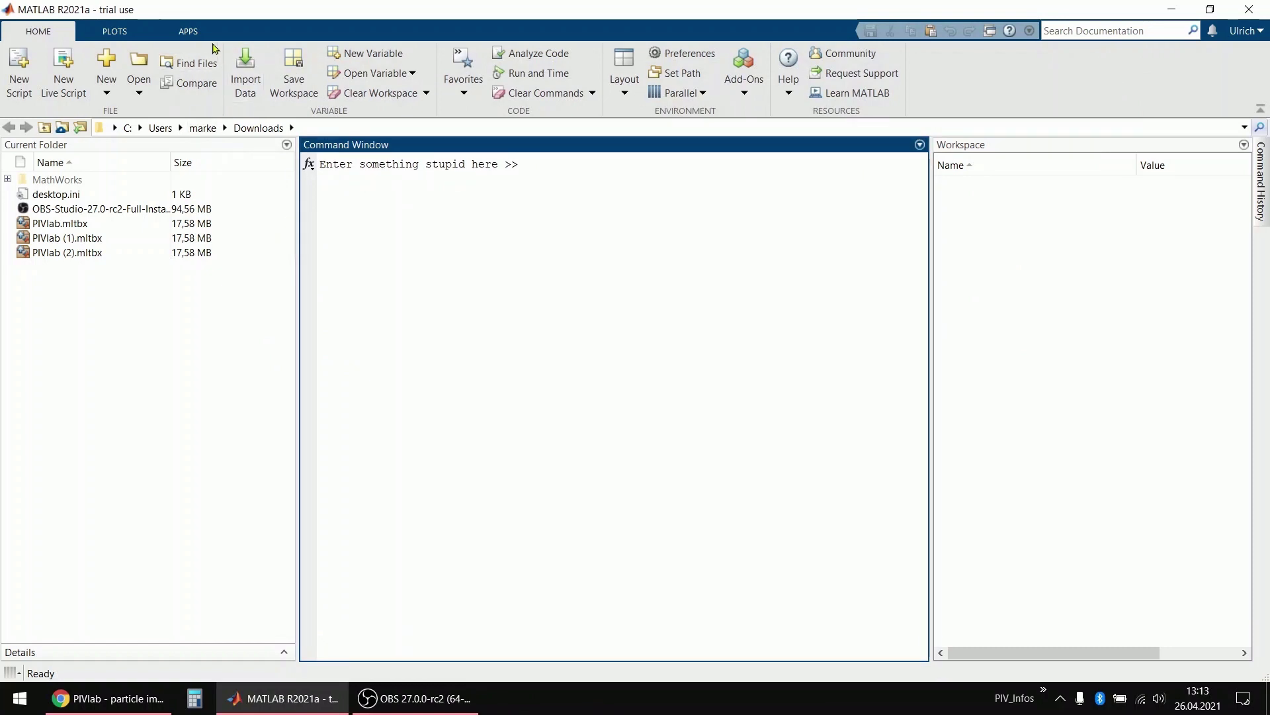
Launch the installed PIVlab app in MATLAB
click(198, 35)
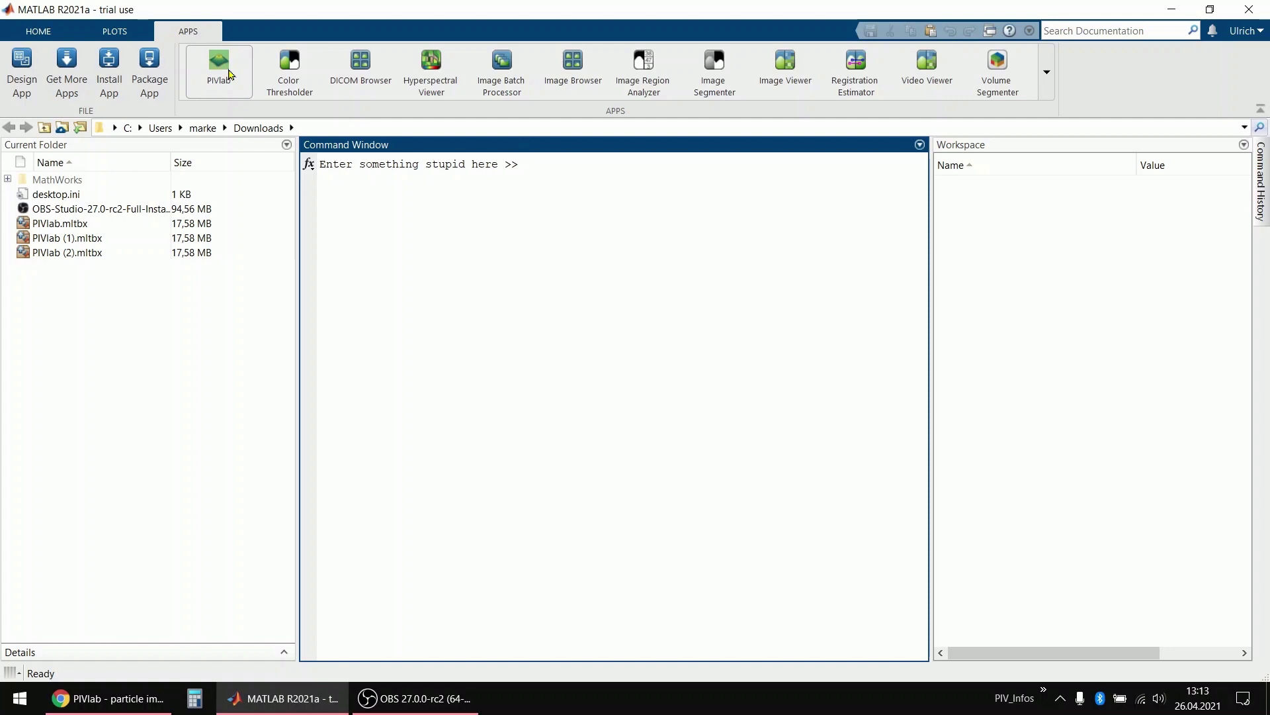
click(225, 70)
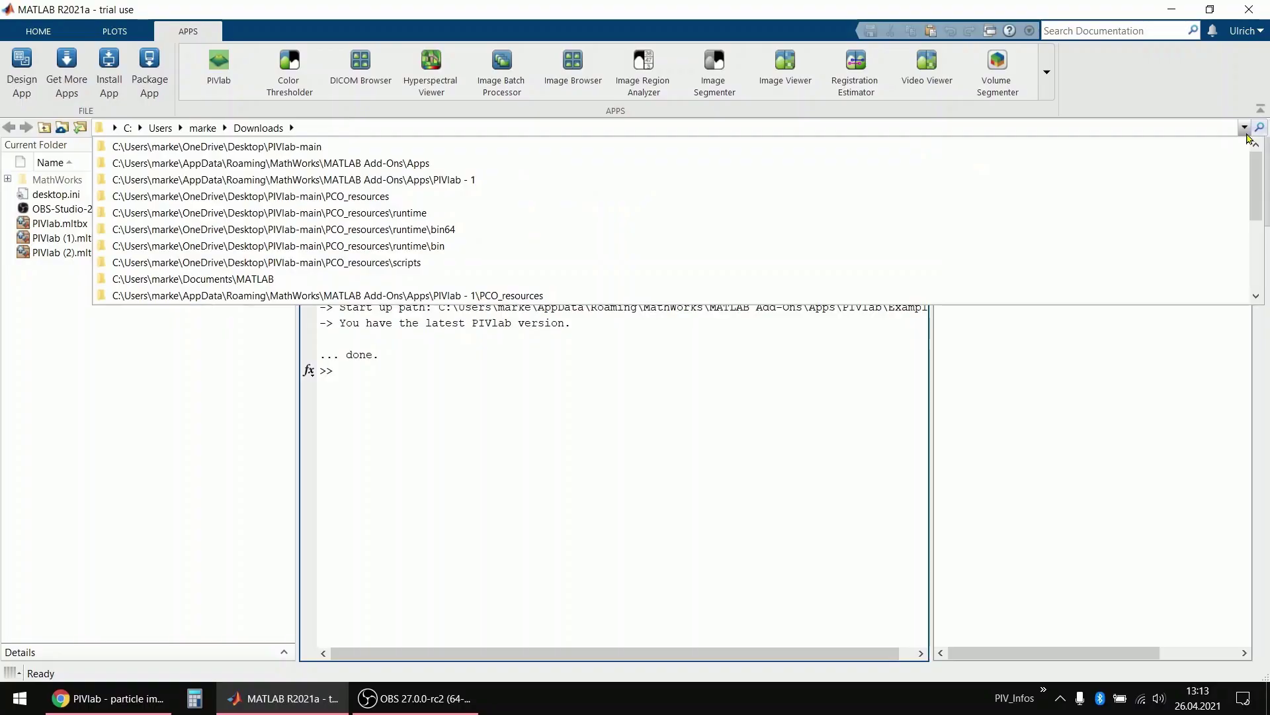
Switch MATLAB's current folder to PIVlab-main on the Desktop and run PIVlab_GUI.m from it
click(483, 147)
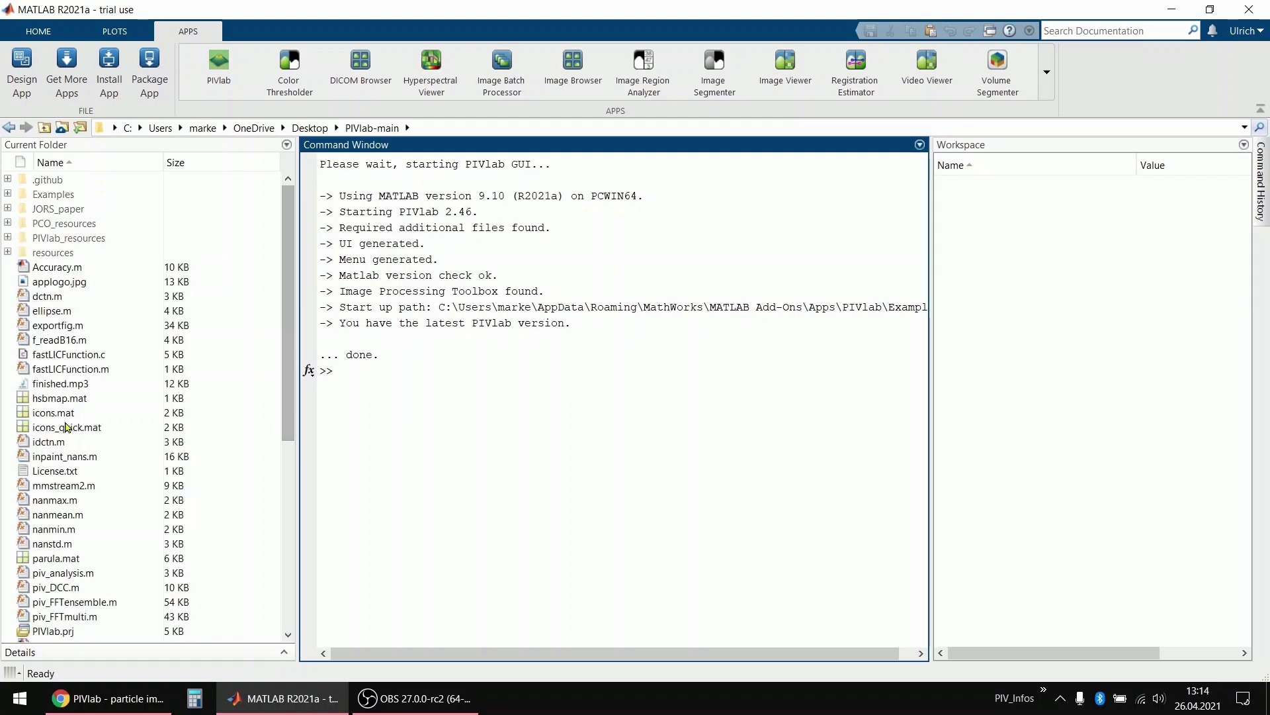
click(66, 427)
scroll(152, 408, down, 4)
click(62, 533)
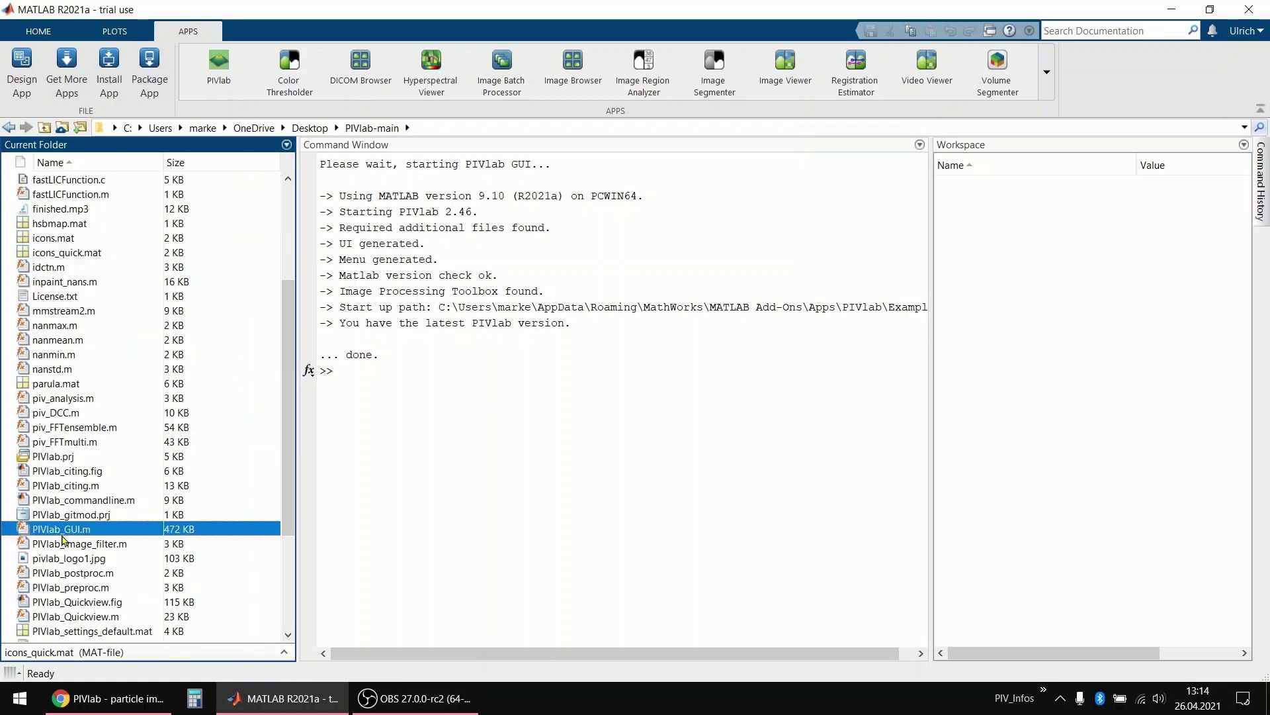
click(110, 530)
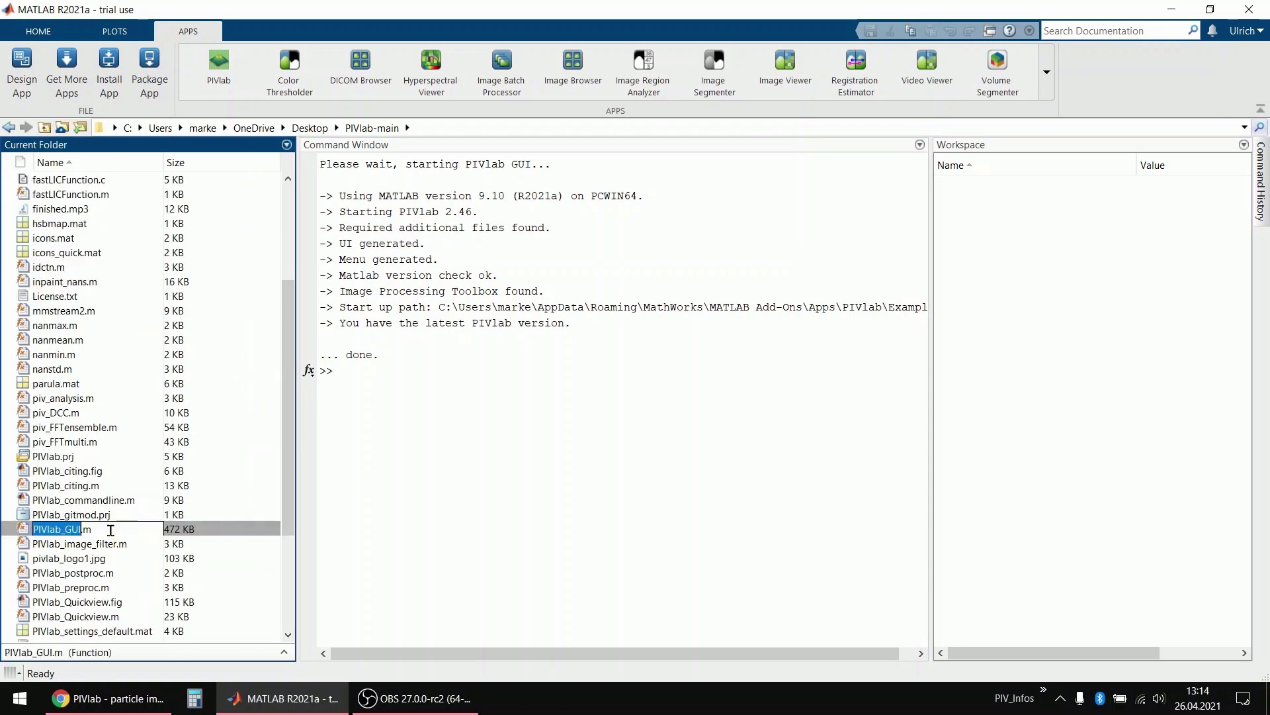
click(200, 529)
click(205, 524)
key(F9)
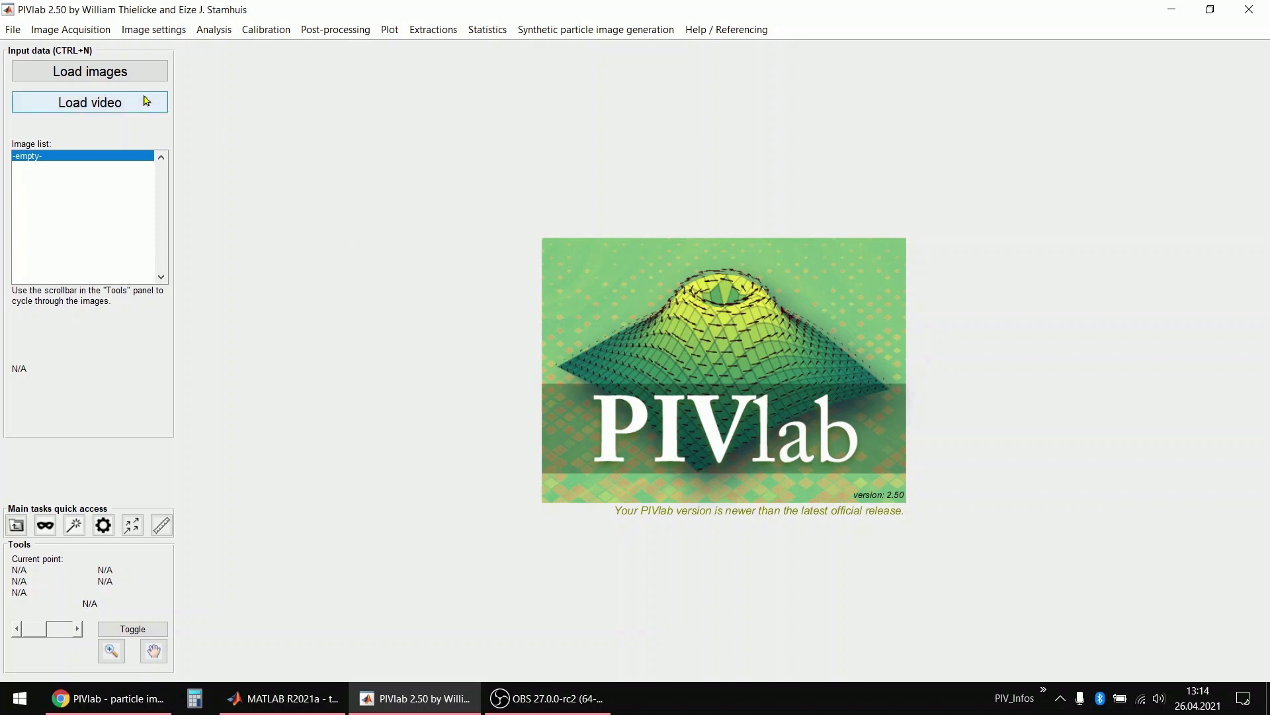
Import the images PIVlab_Karman_01.bmp to PIVlab_Karman_04.bmp from the Examples folder with pairwise sequencing
click(136, 76)
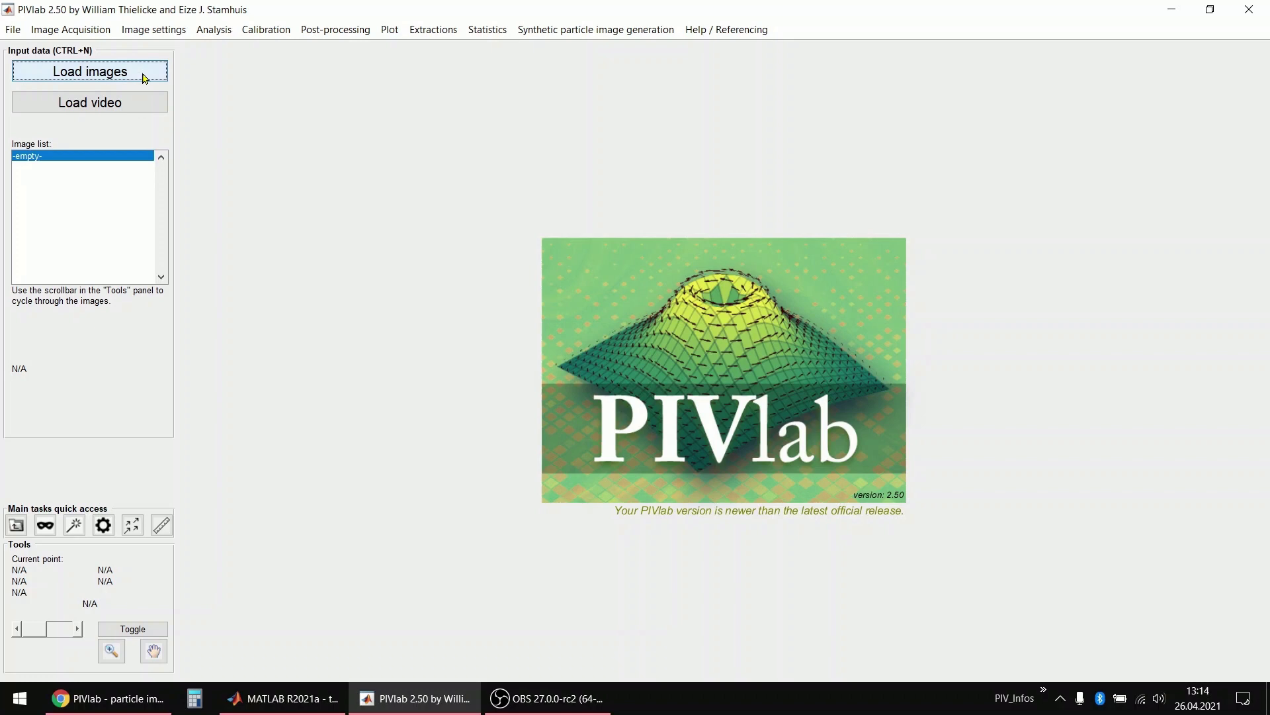
drag(537, 399, 537, 441)
drag(415, 501, 419, 528)
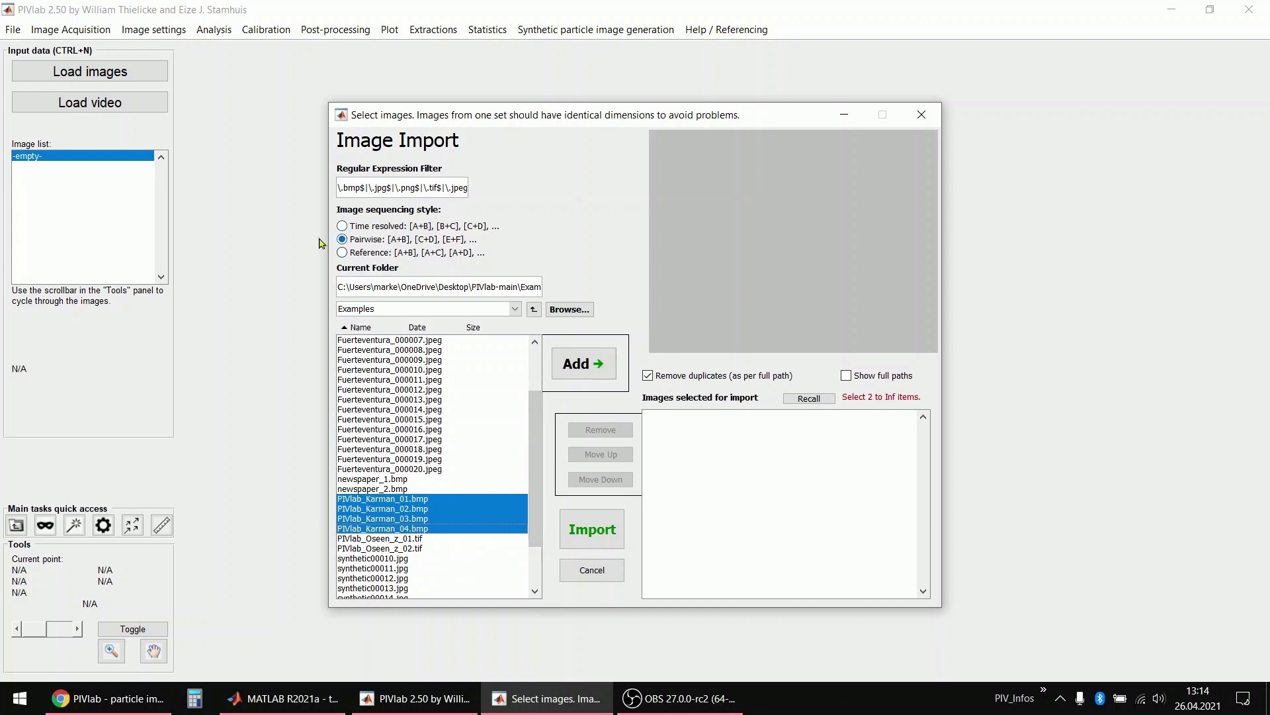
click(584, 364)
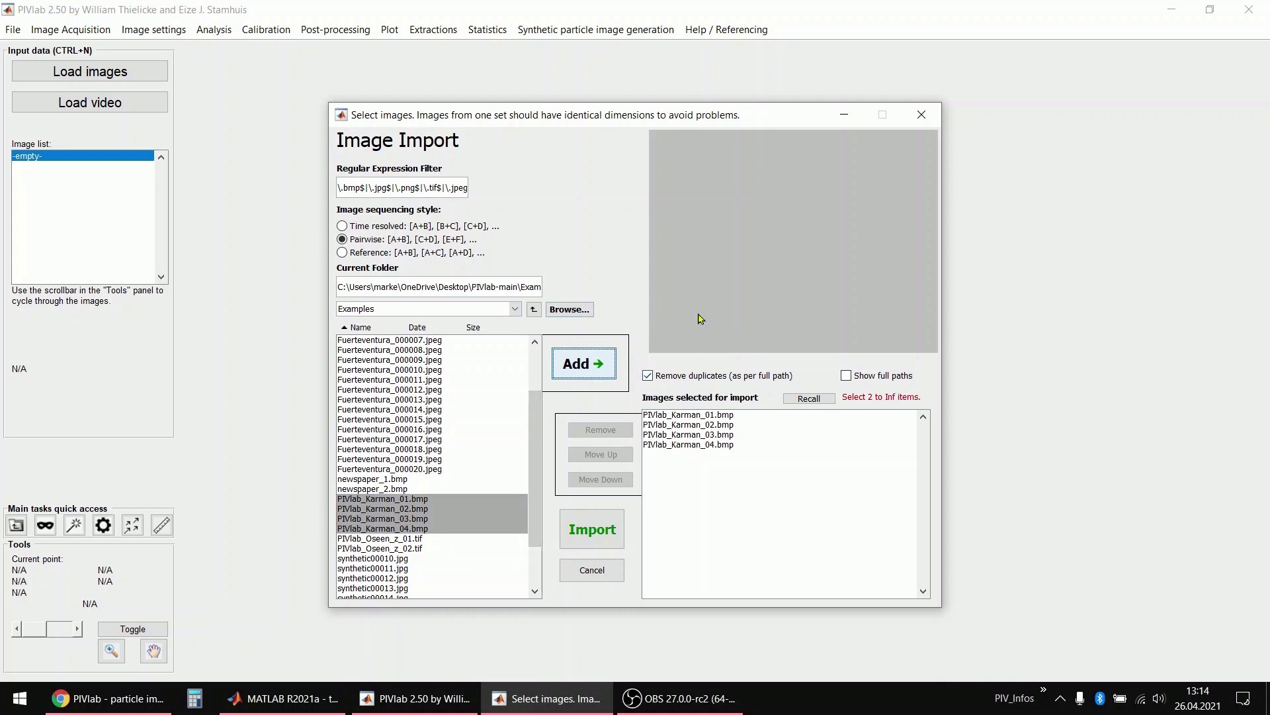
click(417, 227)
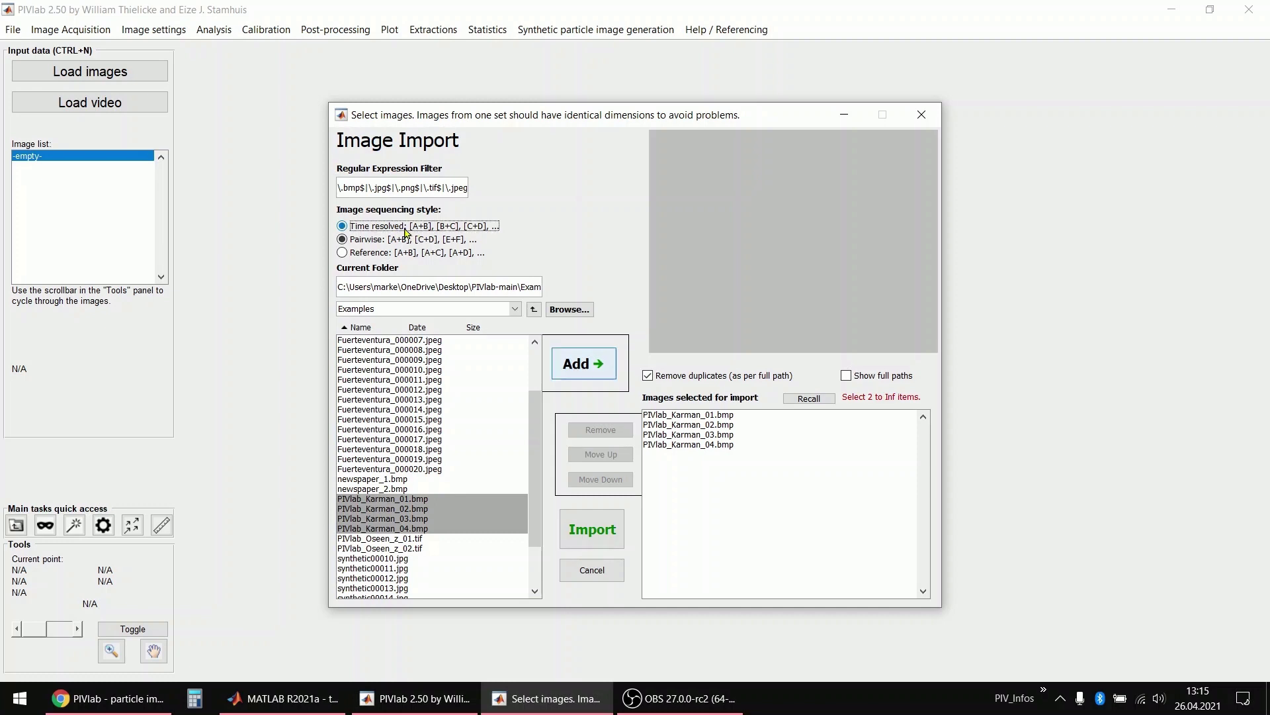
click(391, 244)
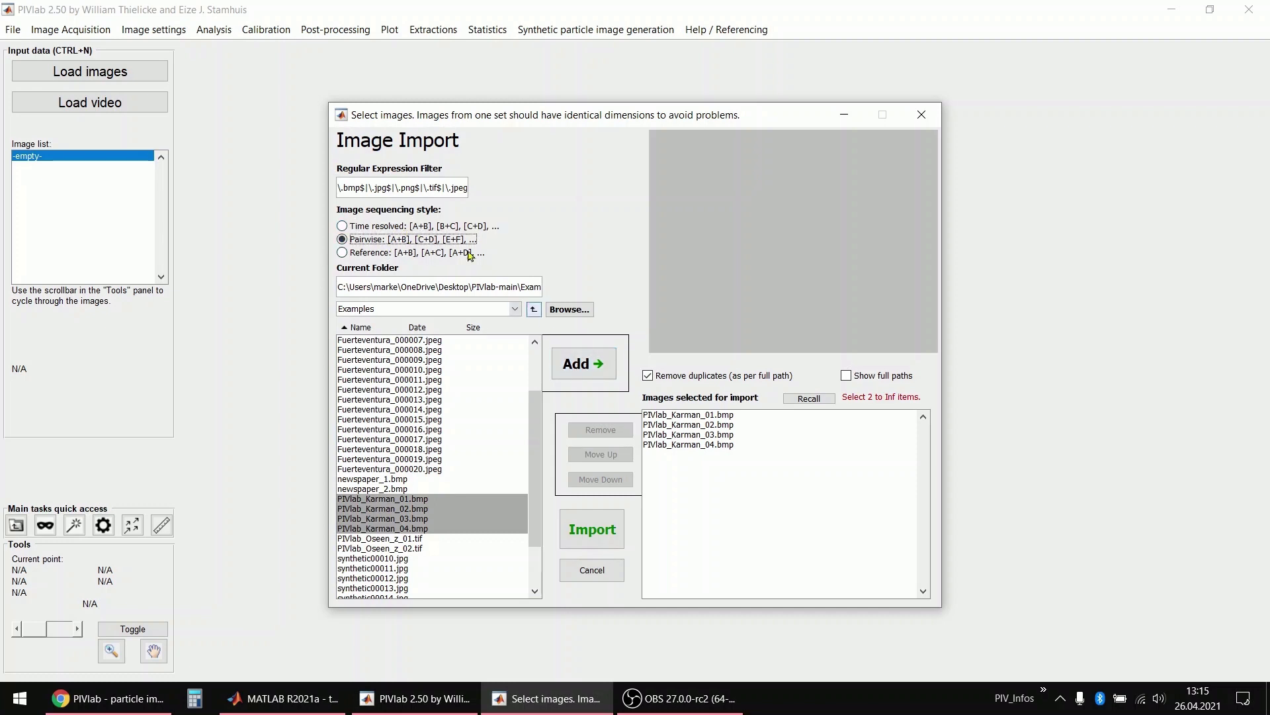
click(592, 529)
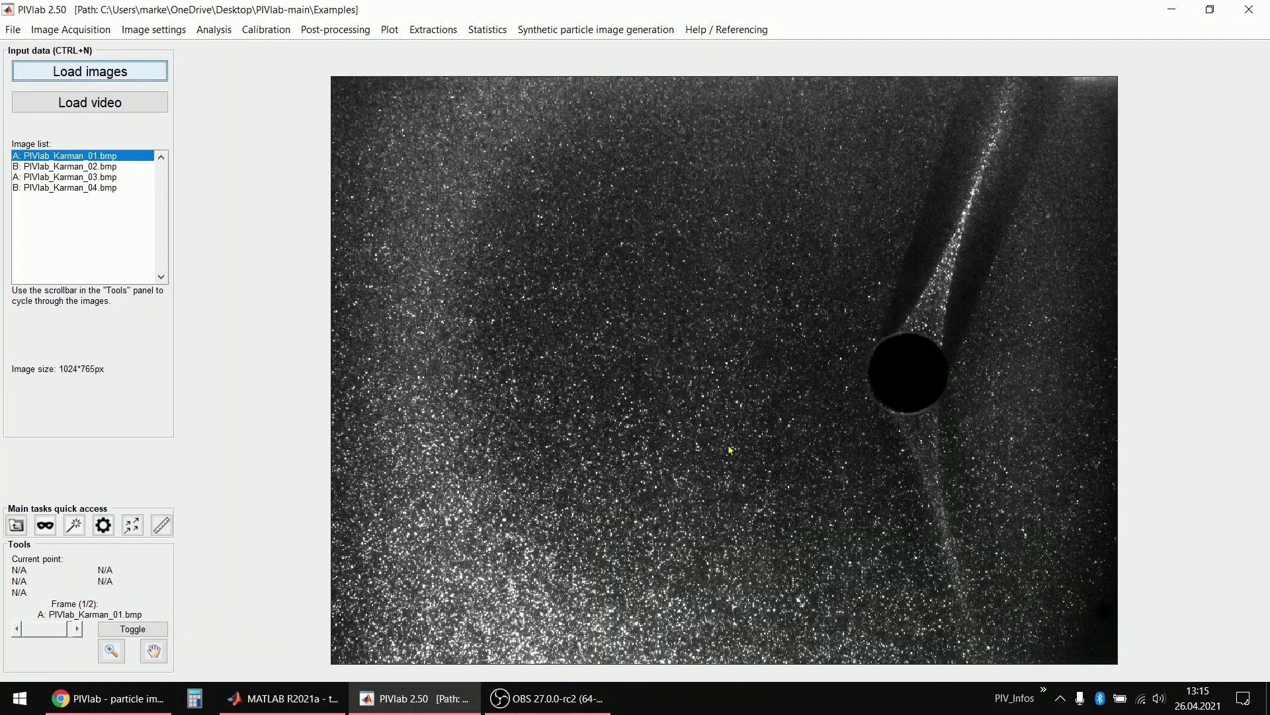
Flip through the imported Karman image pairs and compare images A and B of a pair
click(78, 630)
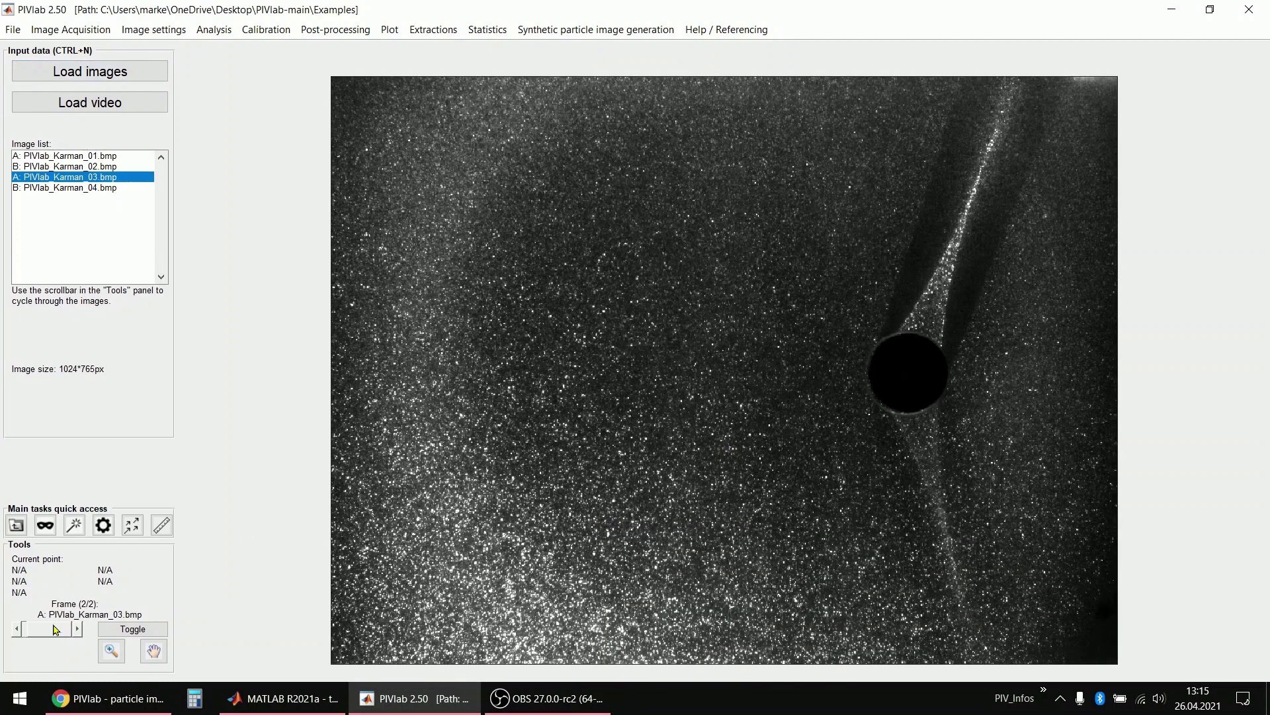
click(56, 630)
click(65, 632)
click(50, 632)
click(78, 630)
click(132, 629)
click(132, 630)
click(133, 630)
click(132, 629)
click(132, 629)
click(132, 629)
click(132, 629)
click(133, 629)
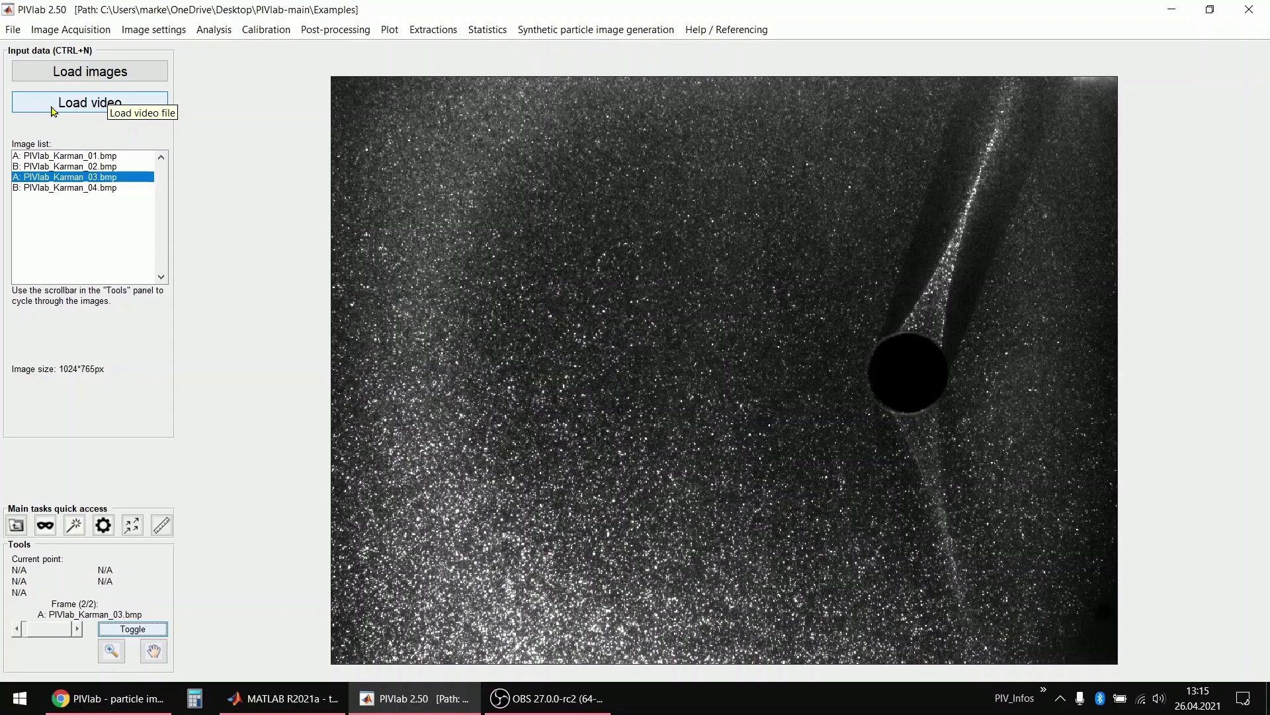
Start a video import and select example_video.mp4 from the Examples folder
click(54, 105)
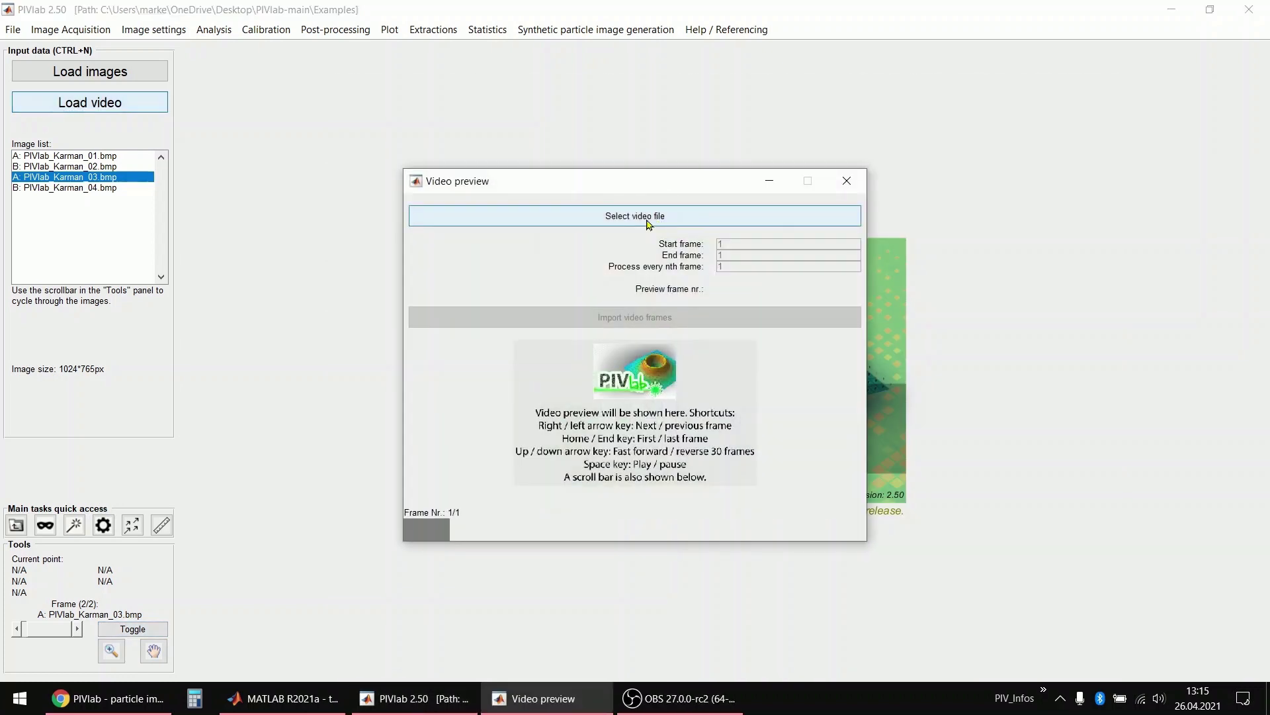
click(648, 223)
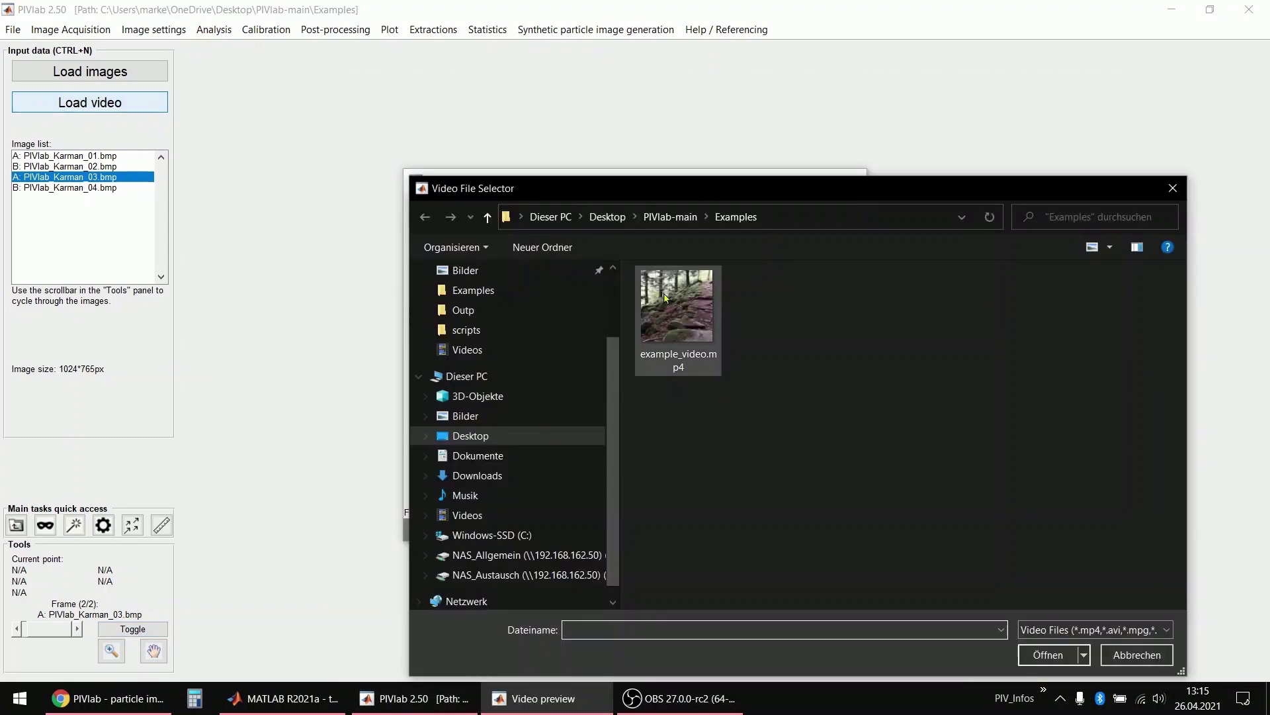
click(719, 321)
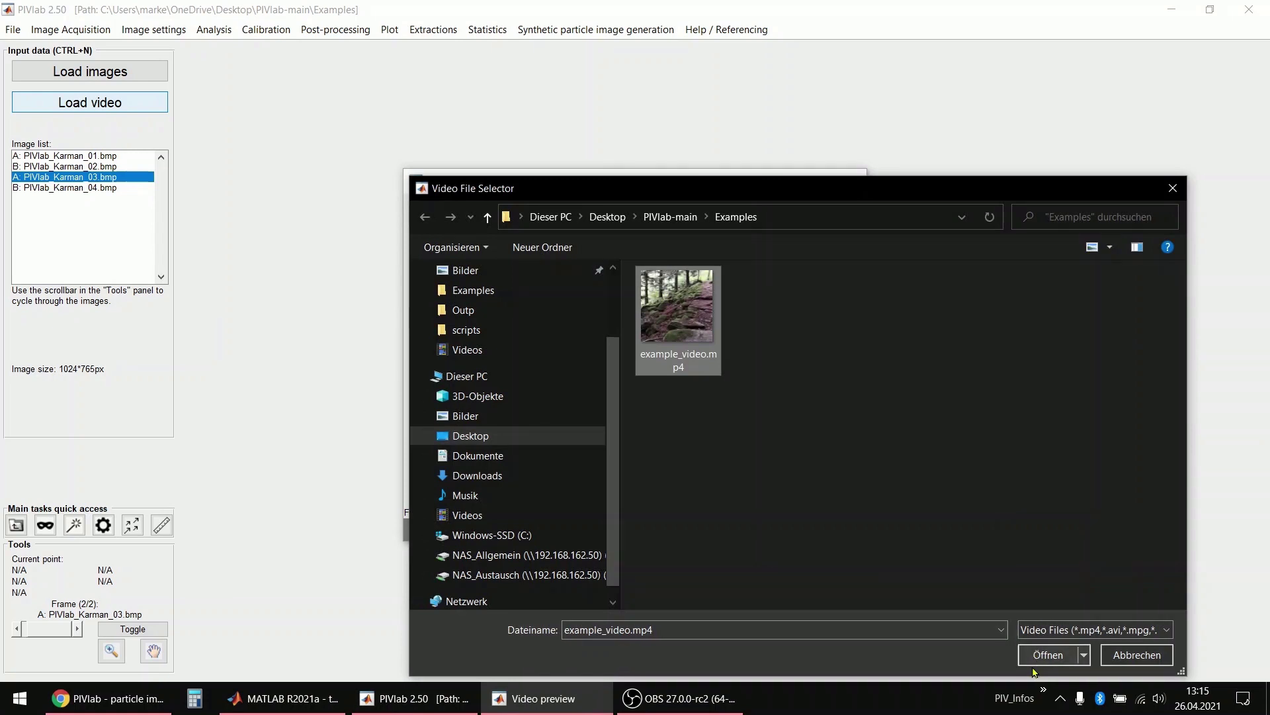
click(1058, 661)
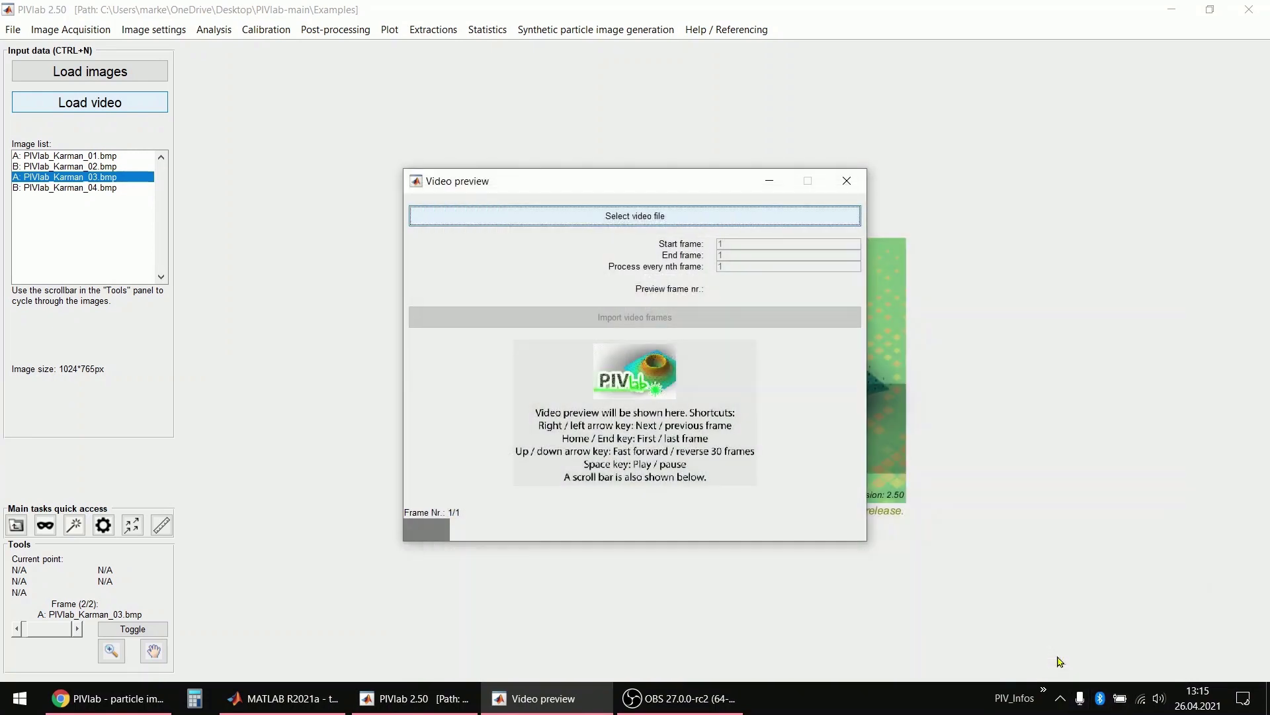
Browse the frames of the example video in the preview
drag(408, 532, 474, 512)
key(Right)
key(Right)
key(Right)
key(Right)
key(Right)
key(Right)
key(Right)
key(Right)
key(Right)
key(Right)
key(Right)
key(Right)
key(Right)
key(Right)
key(Right)
key(Right)
key(Right)
key(Right)
key(Right)
key(Right)
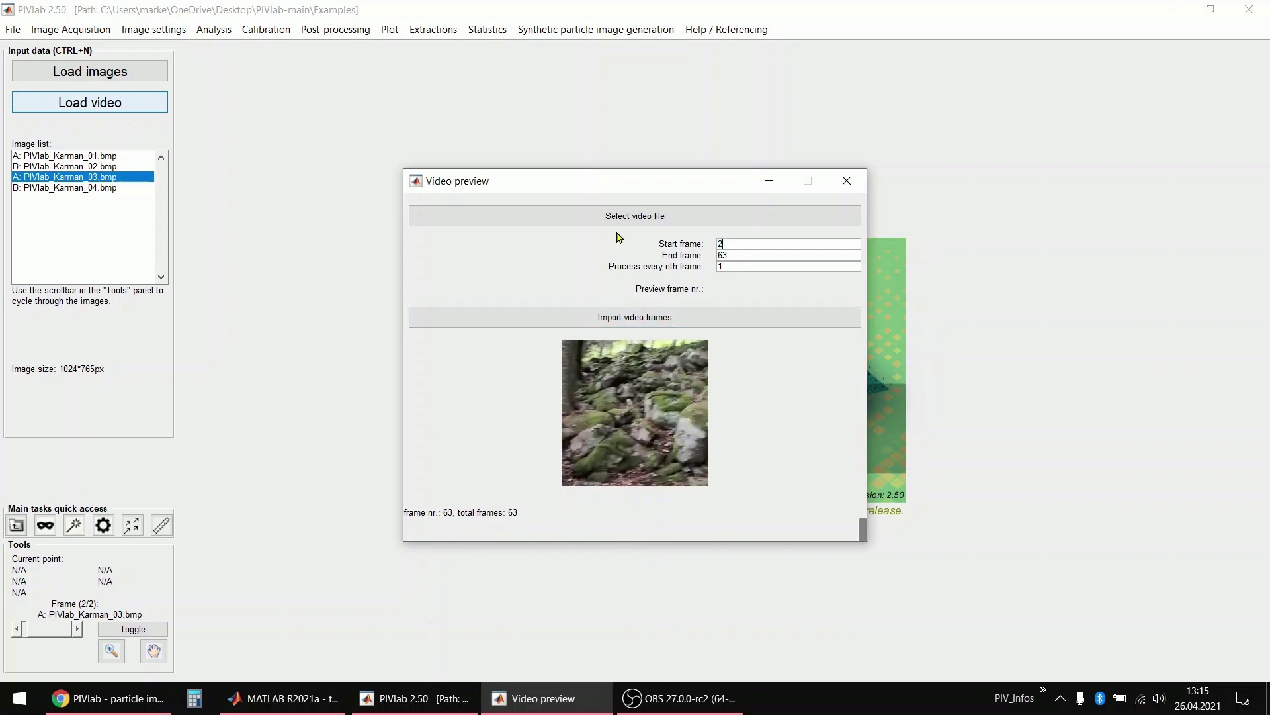
Import the video from start frame 20 to end frame 40, processing every 2nd frame
key(Tab)
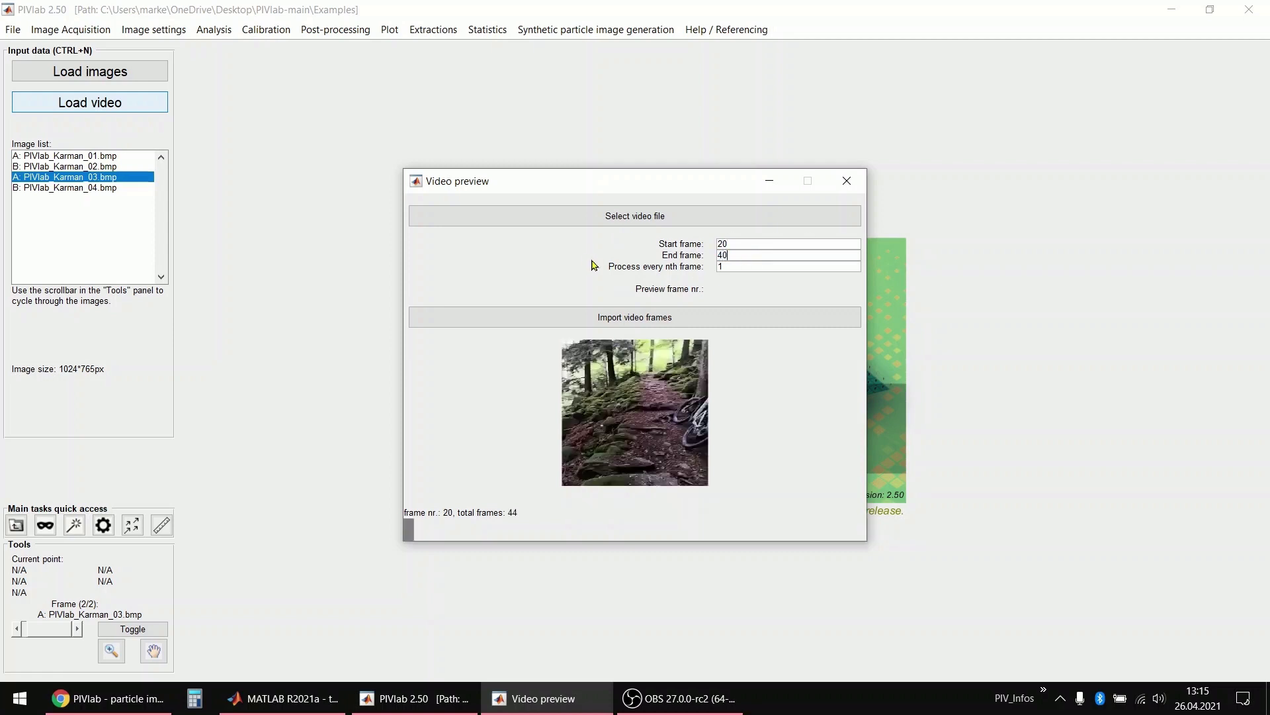
key(Tab)
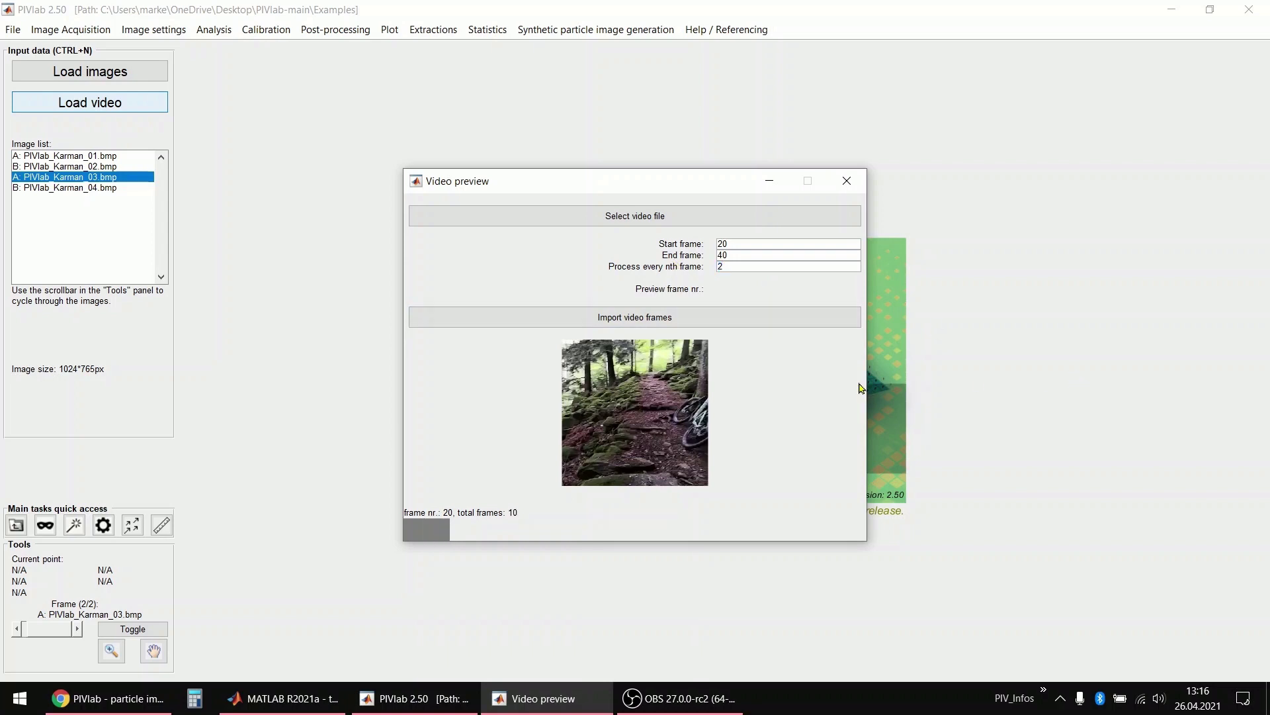
click(591, 324)
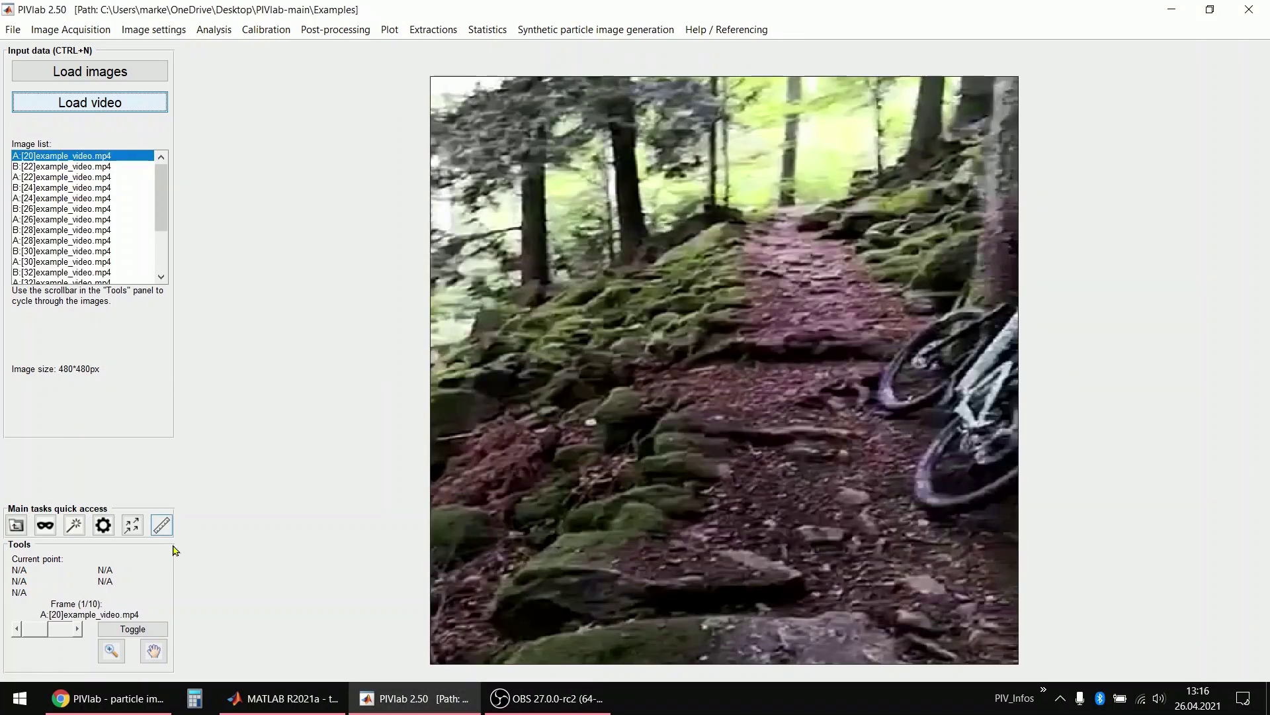
Review the imported video frames, toggle between images A and B, and return to the first frame pair
click(78, 629)
click(78, 629)
click(77, 629)
click(74, 631)
mouse_move(74, 631)
mouse_down()
mouse_move(56, 634)
mouse_move(72, 630)
mouse_up()
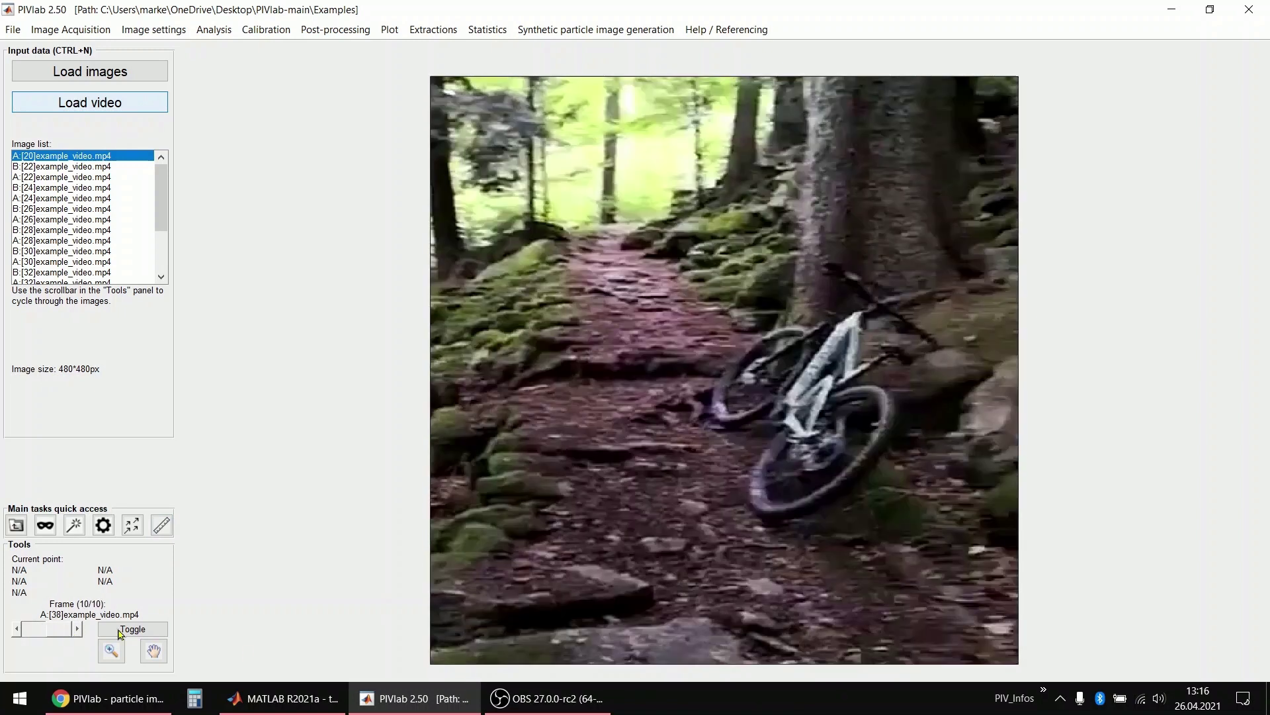
click(153, 633)
click(156, 630)
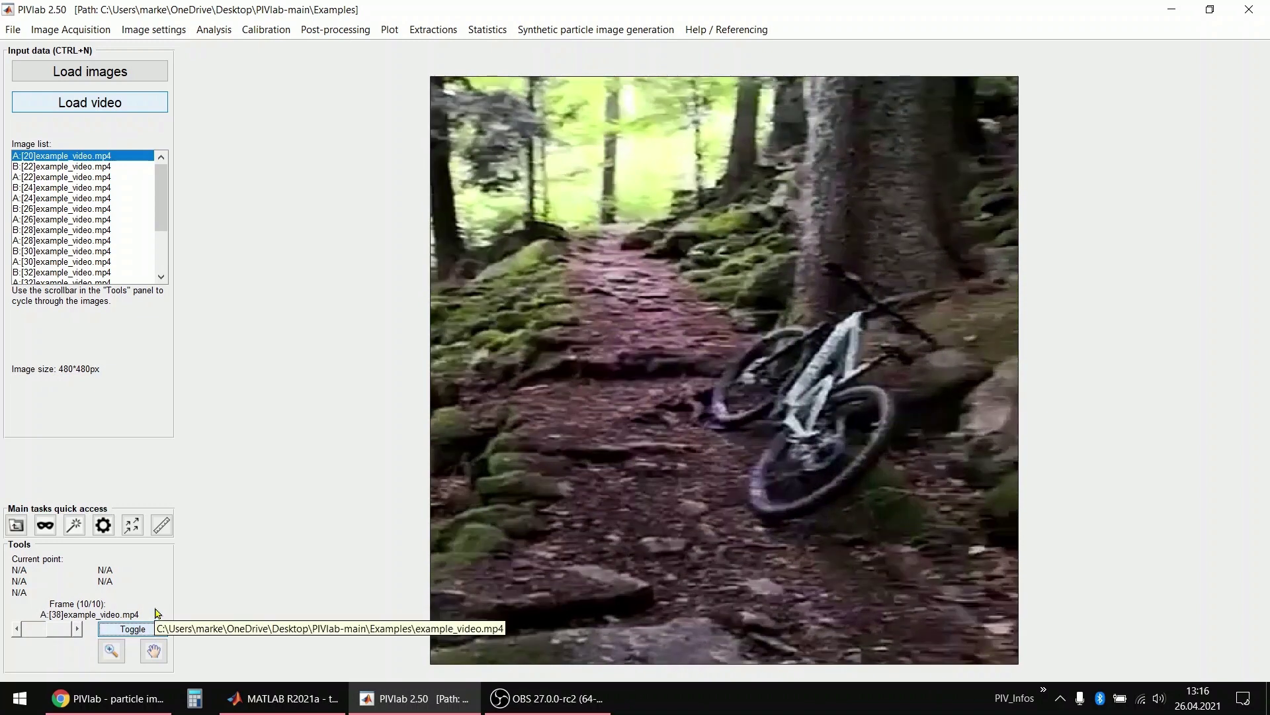
click(134, 629)
click(66, 629)
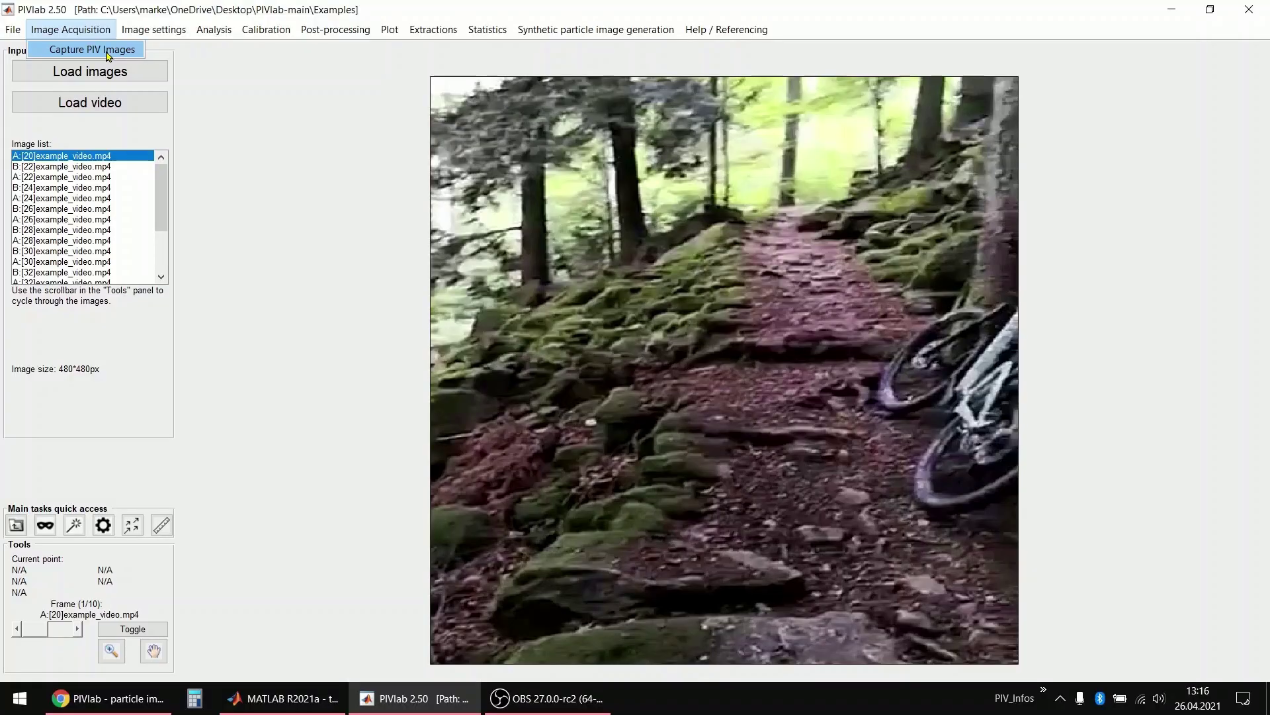
Open PIV image capture and set its project path to a new Desktop folder named pivlab_video_tutorial
click(107, 53)
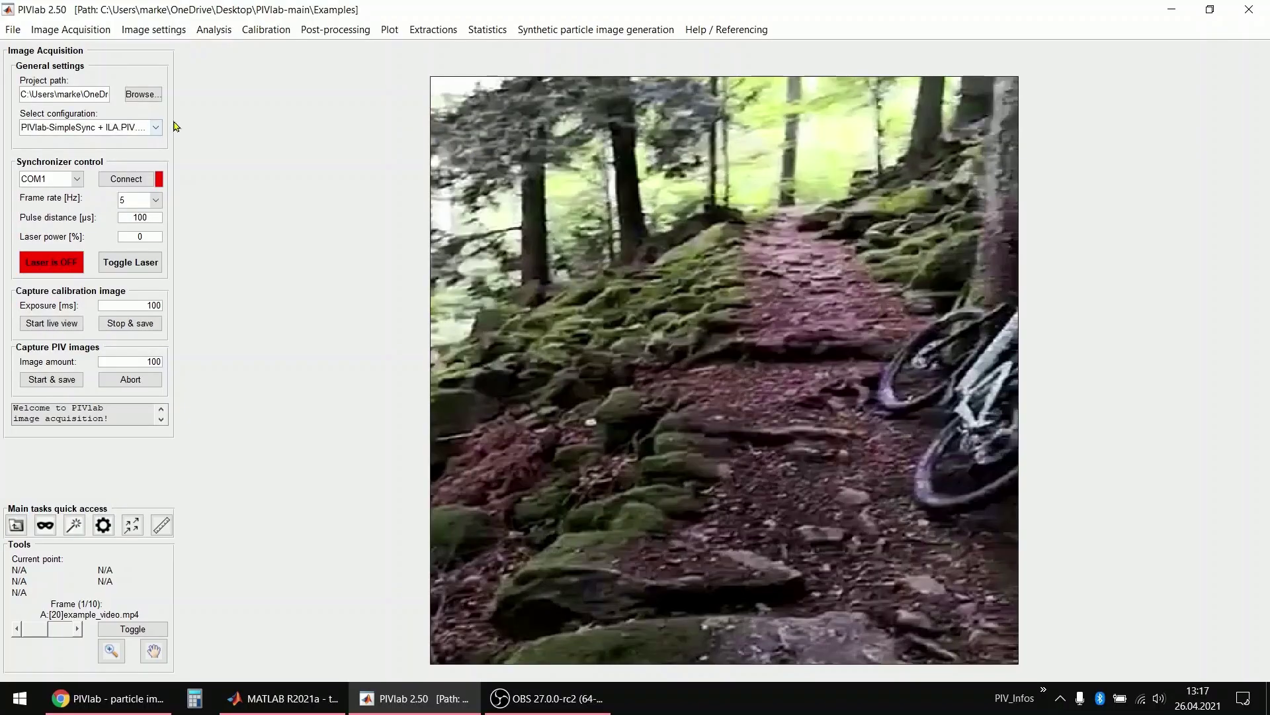
click(146, 96)
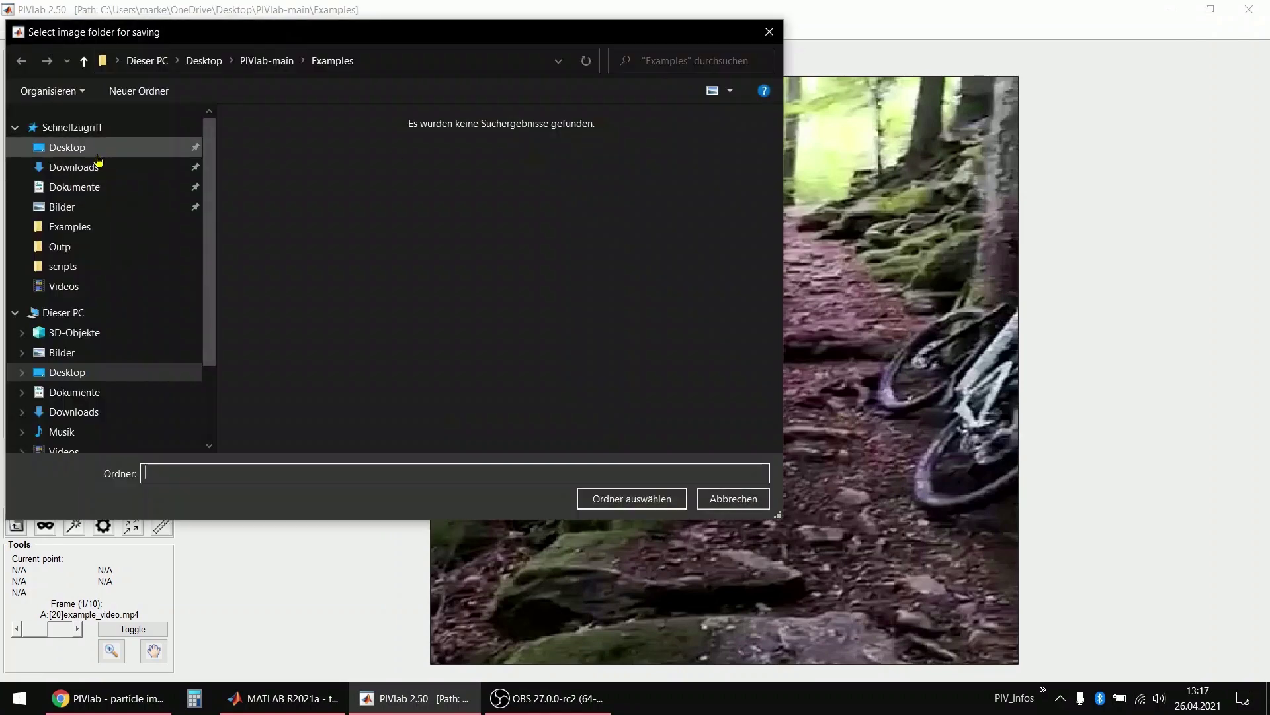
click(98, 155)
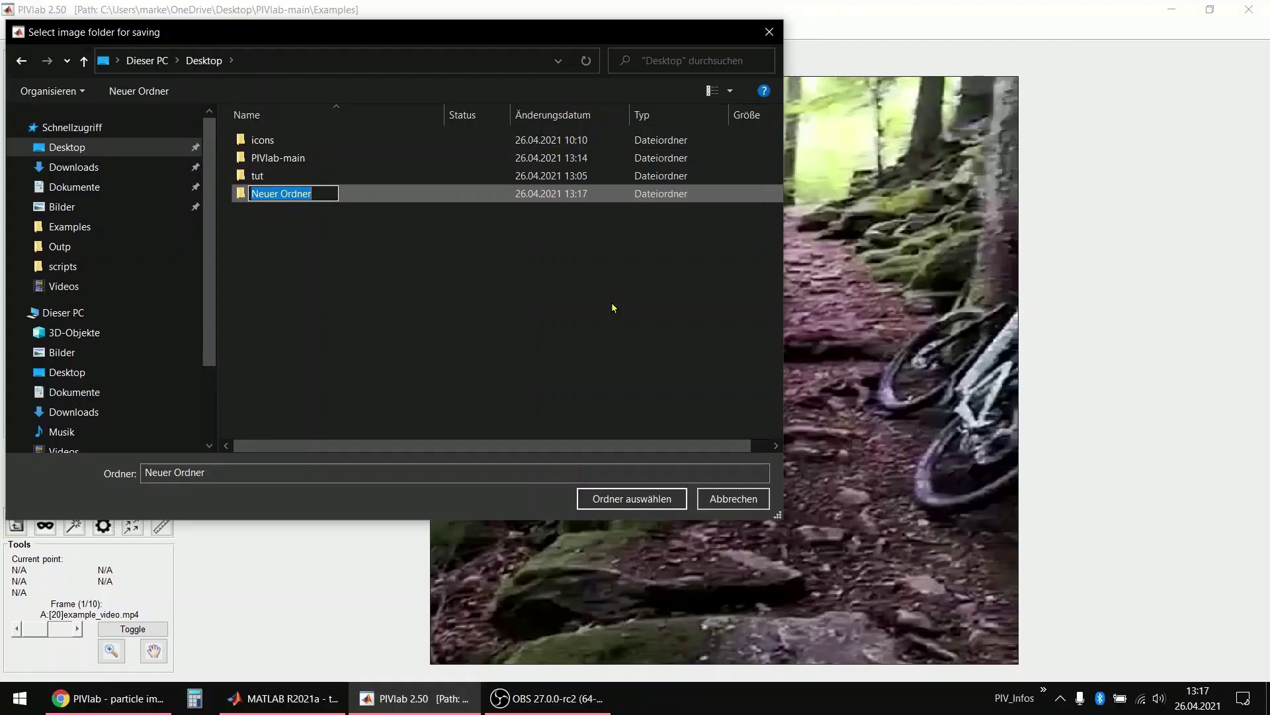
text(pivla)
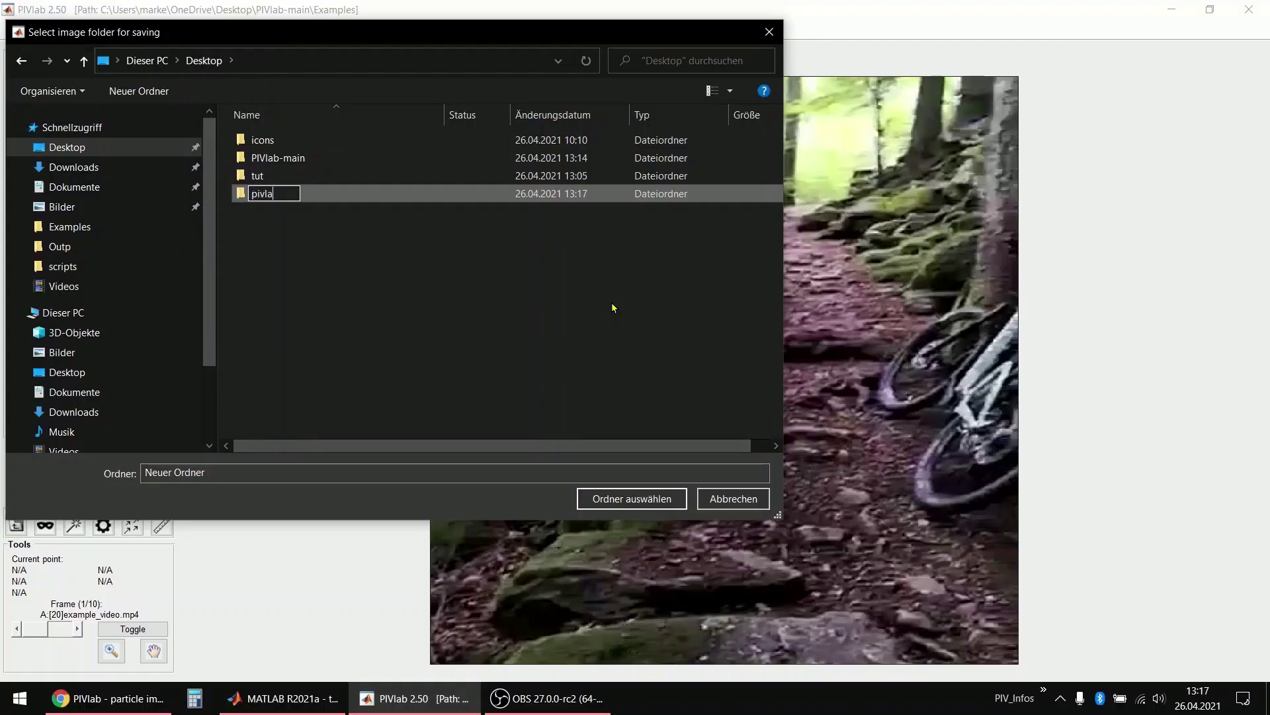
text(b_video_tutorial)
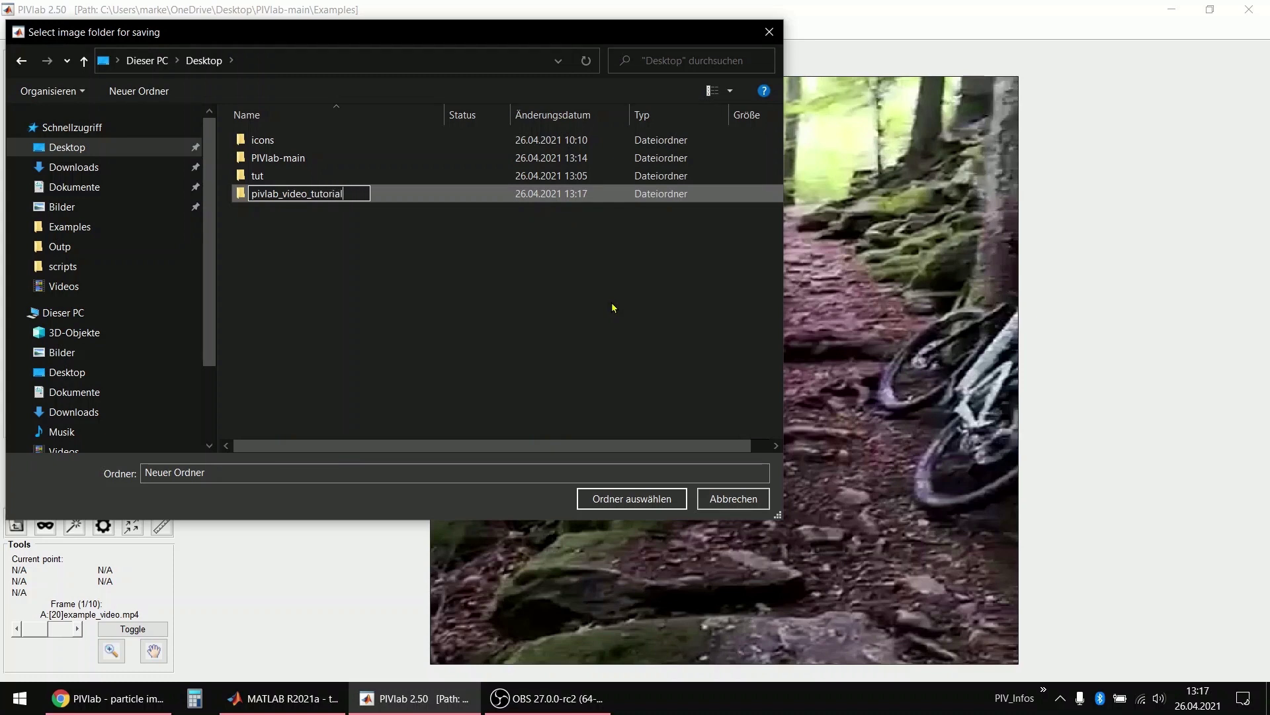
key(Return)
key(Return)
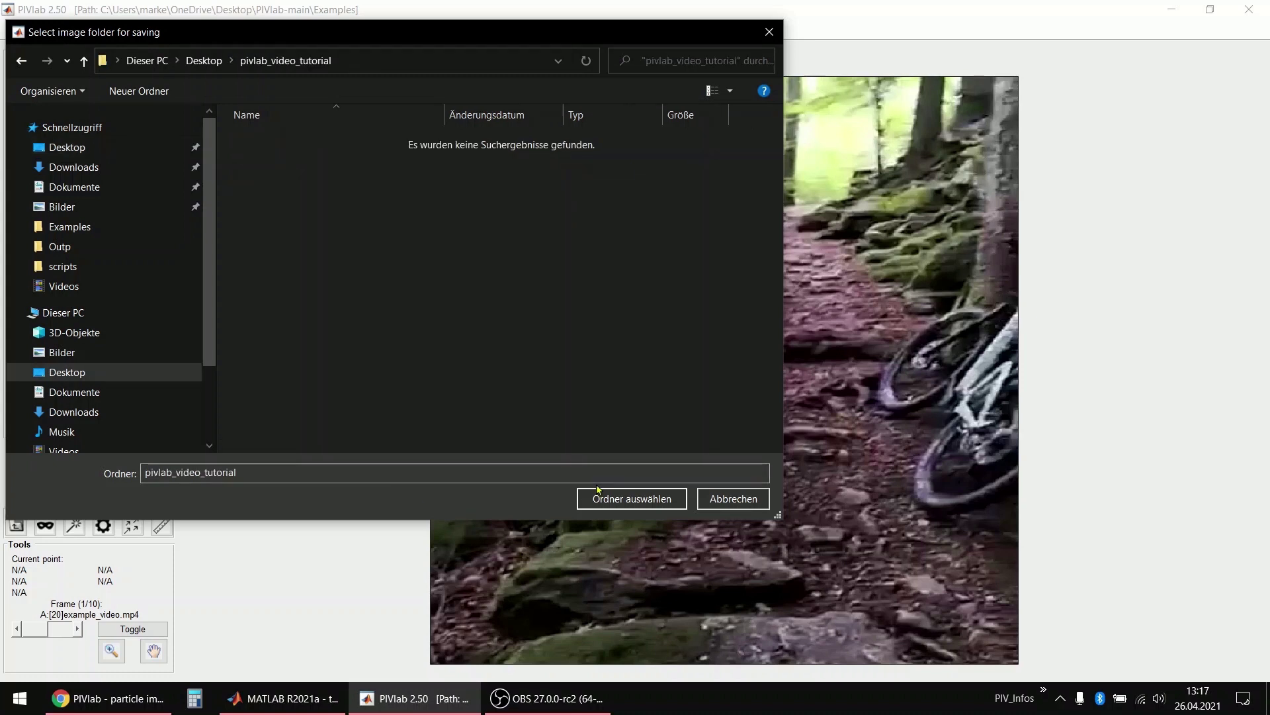
click(612, 499)
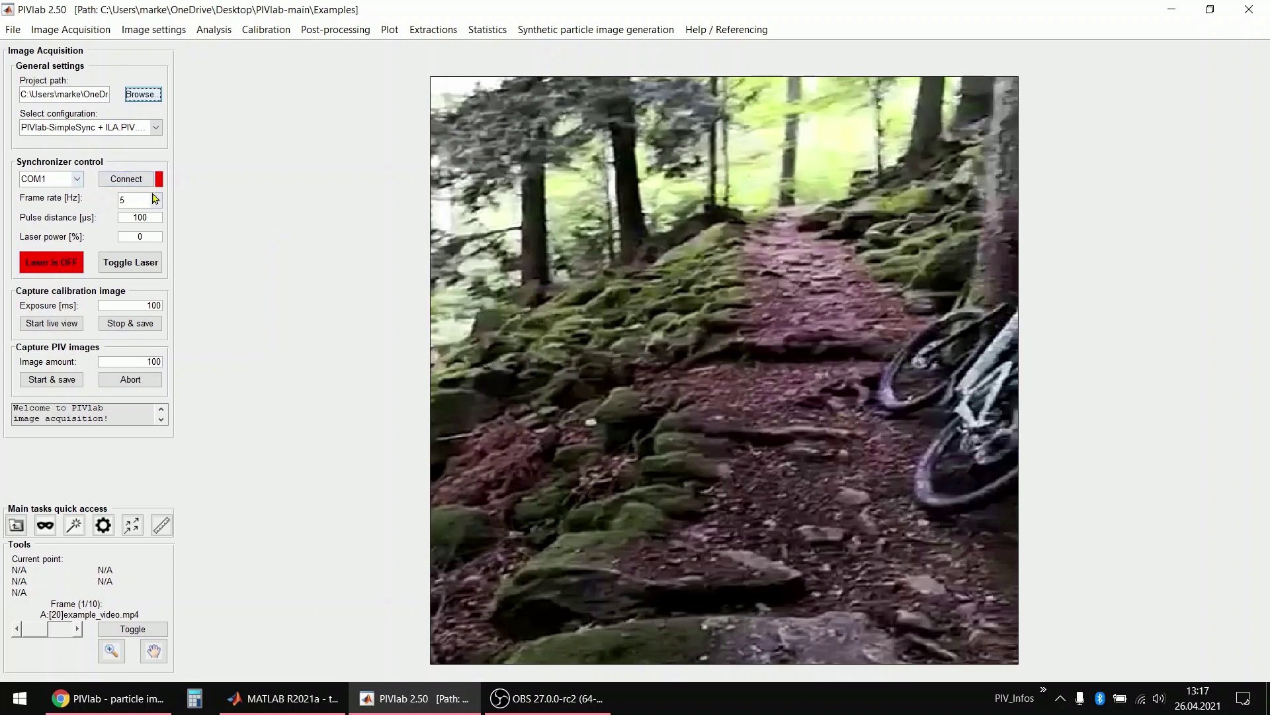
Open the choice of synchronizer and camera configurations for image acquisition
click(157, 129)
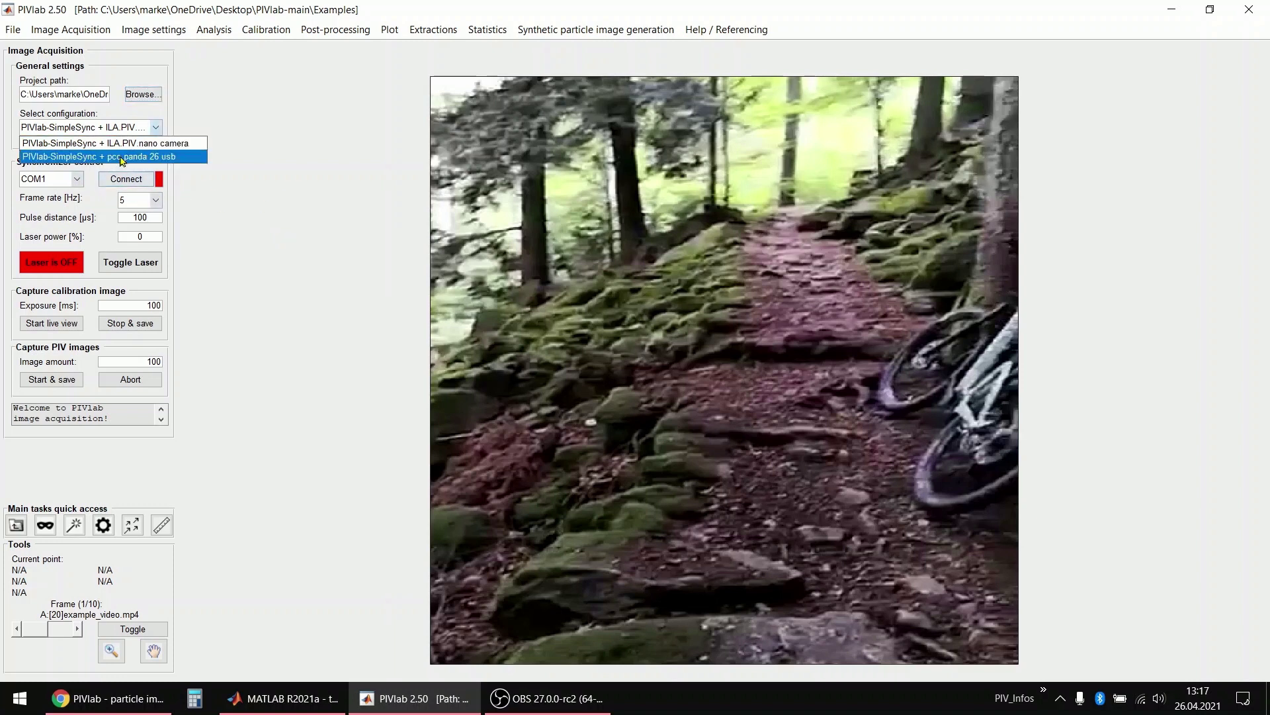